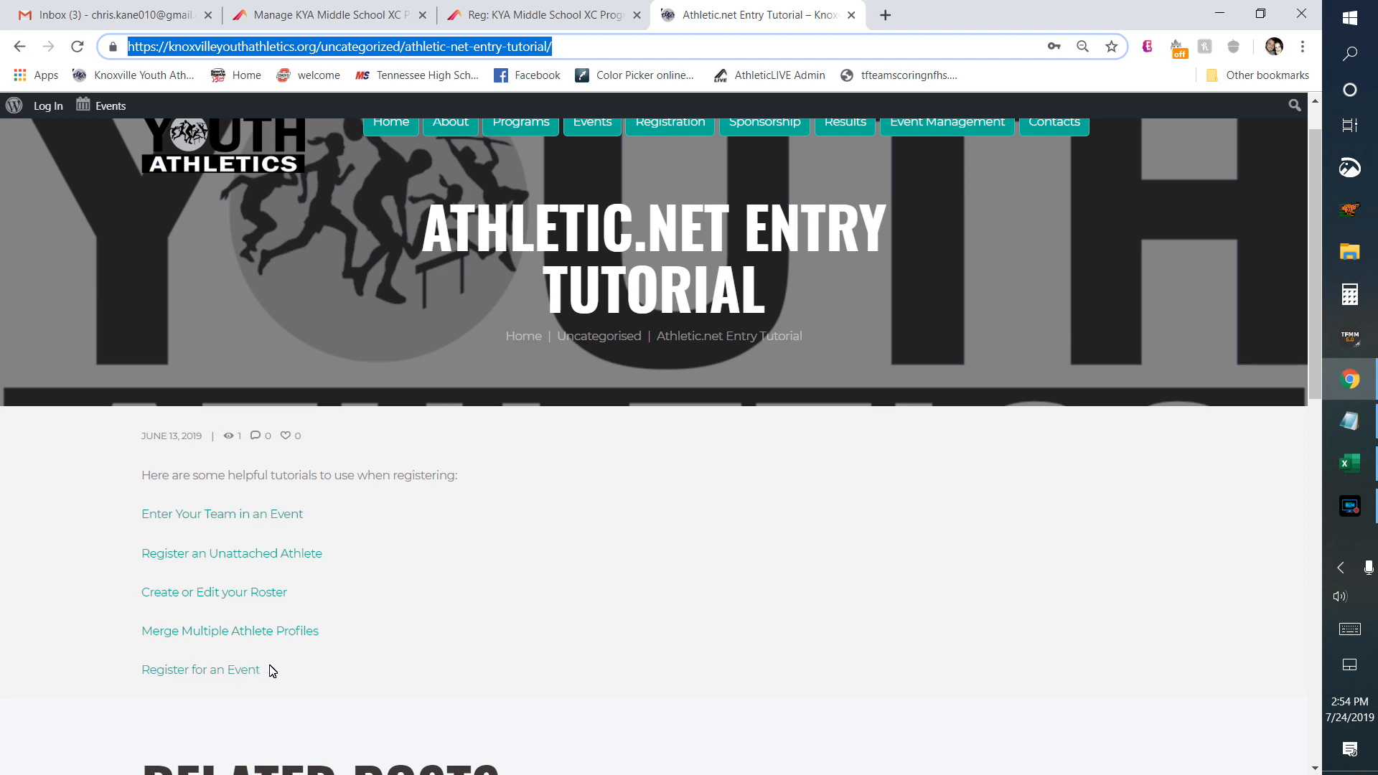
Step: Open the Middle School Registration page from the Elementary and Middle School Cross Country Program page
scroll(453, 616, up, 1)
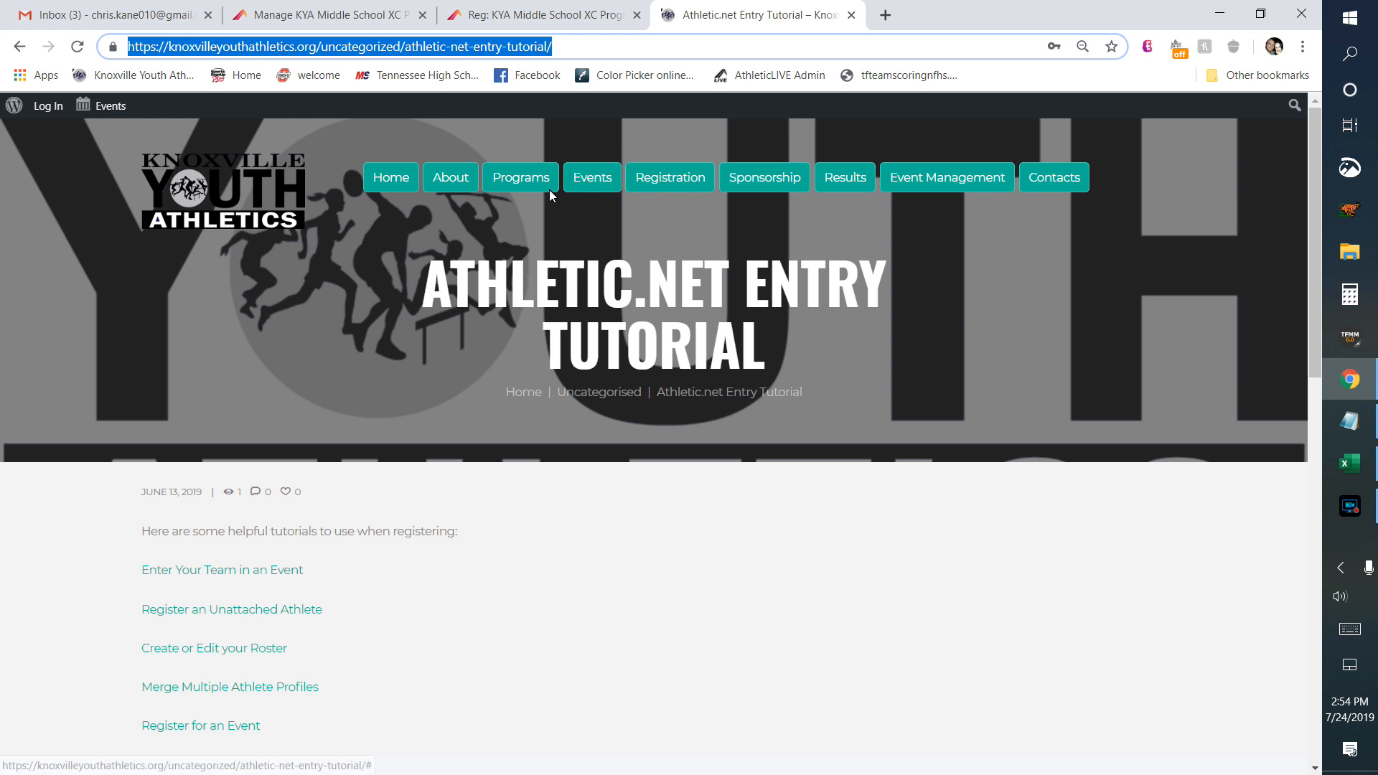
mouse_move(549, 190)
mouse_move(597, 336)
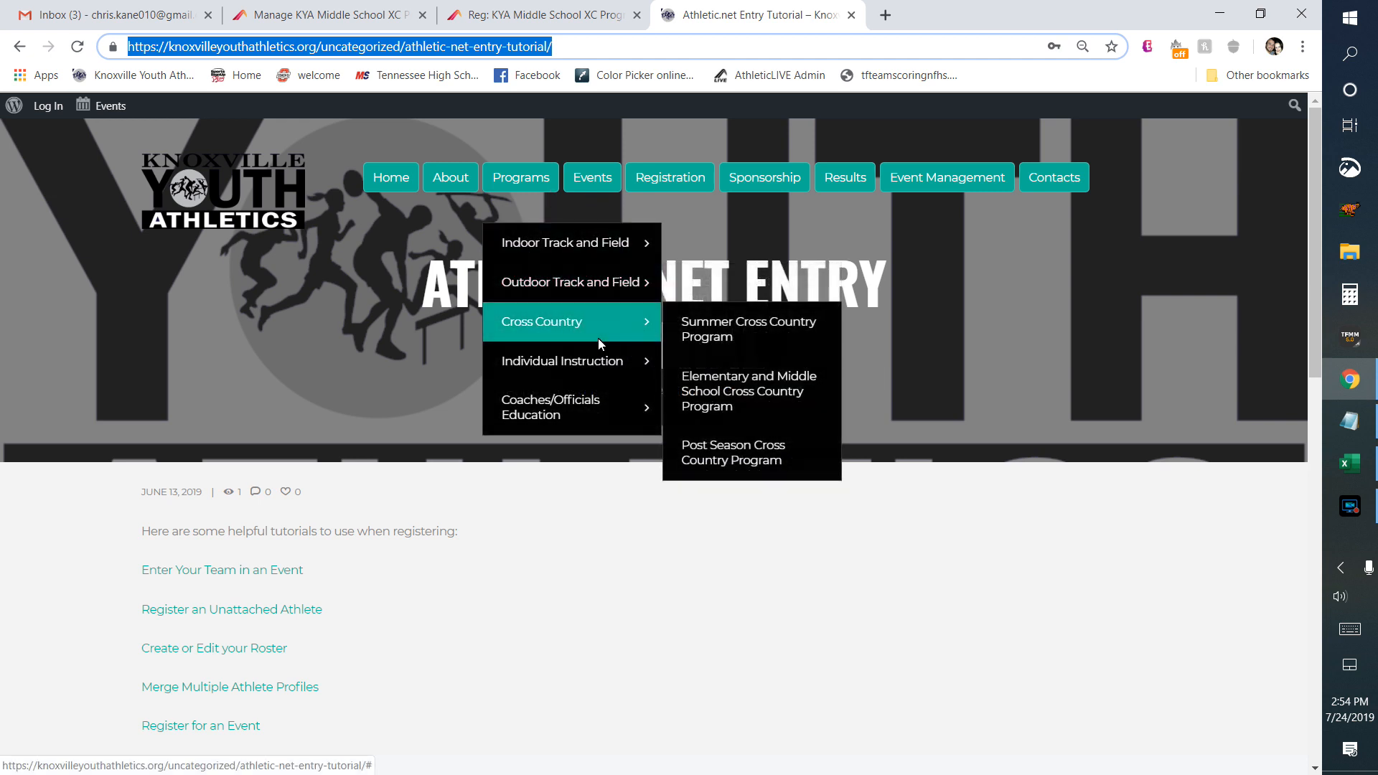
click(713, 391)
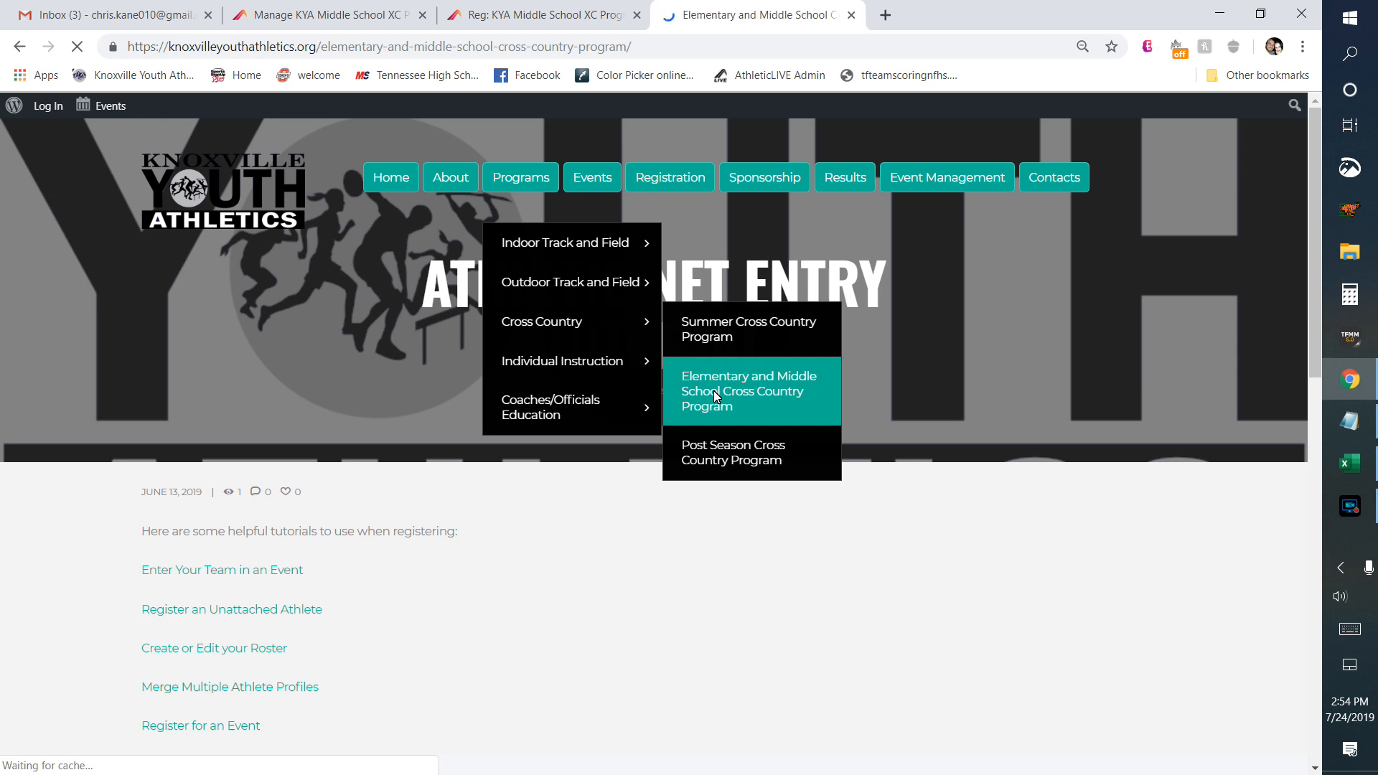
scroll(741, 561, down, 8)
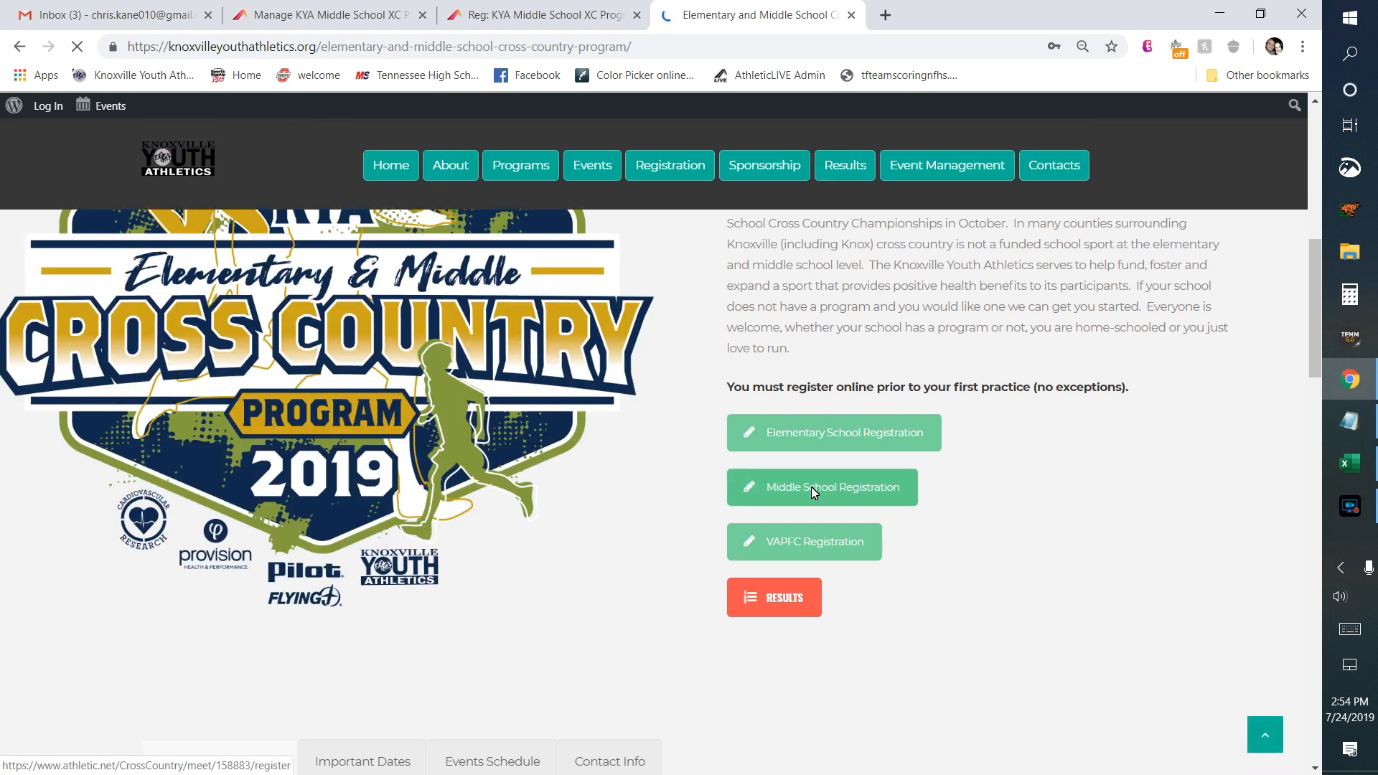
click(812, 488)
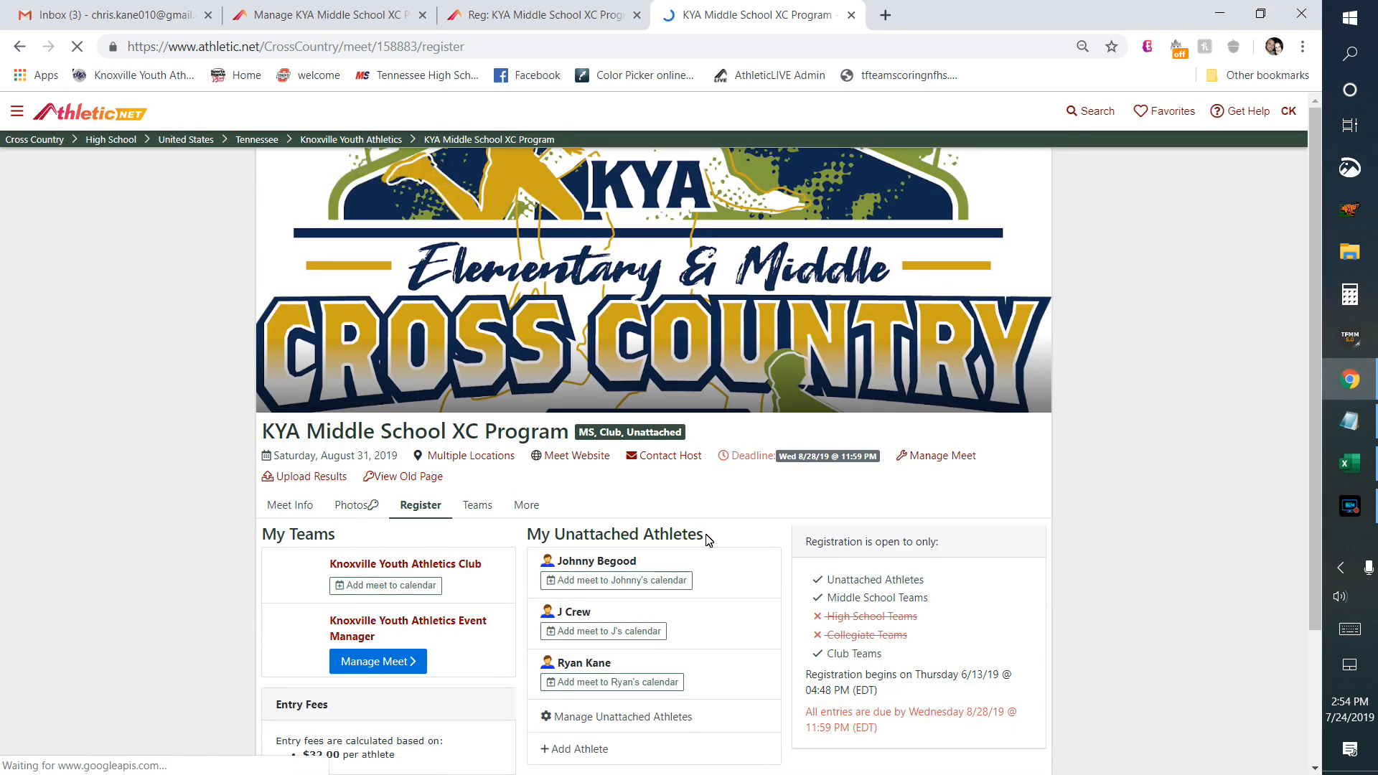
Step: Log out of the Athletic.net account and open the free account sign-up form
click(1289, 111)
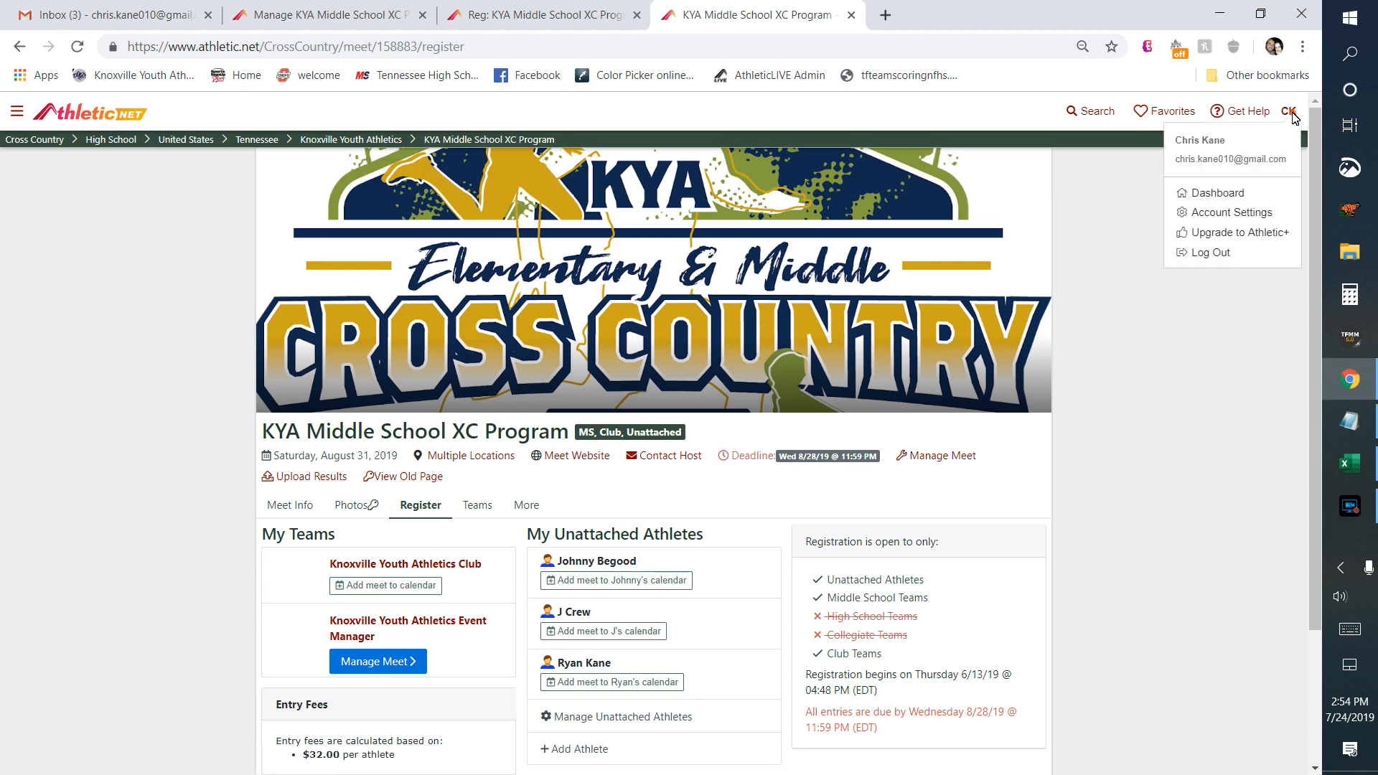
click(1222, 254)
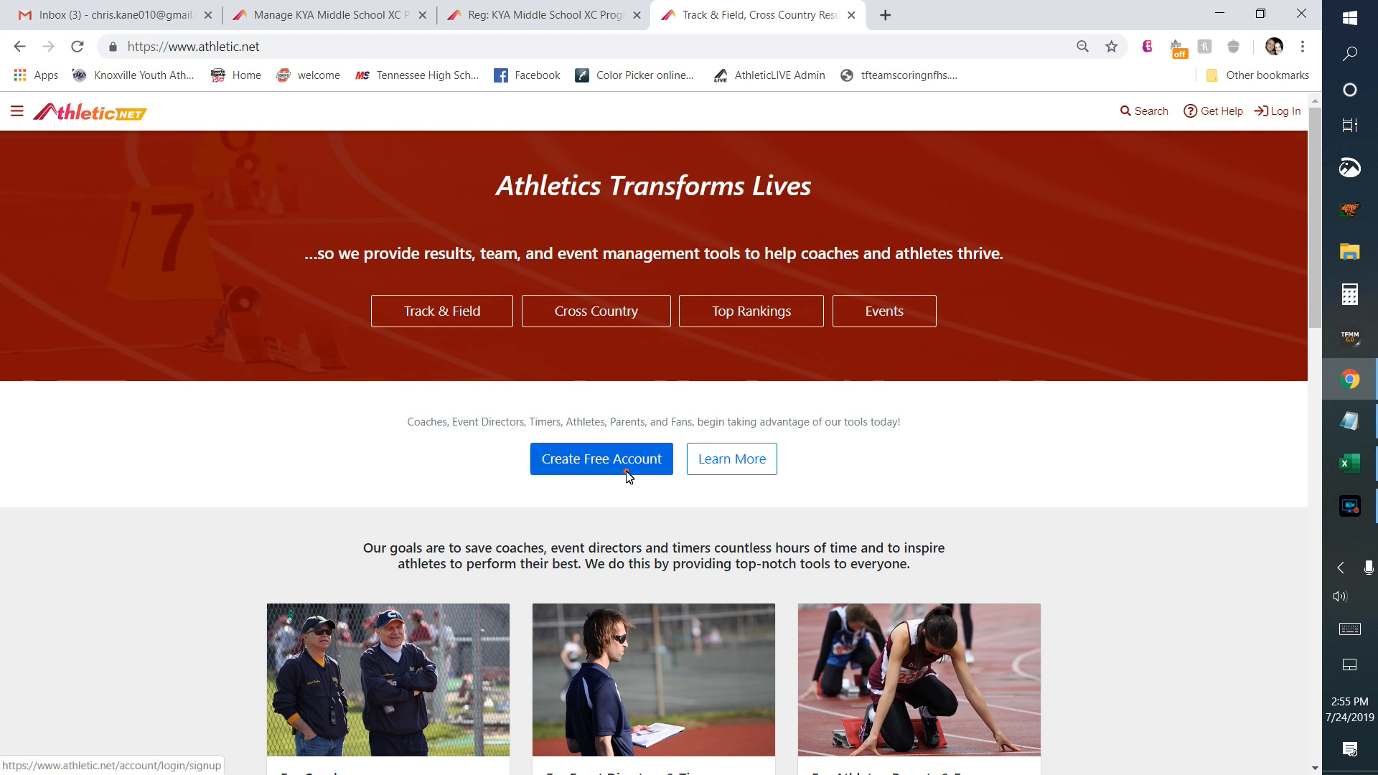
click(626, 474)
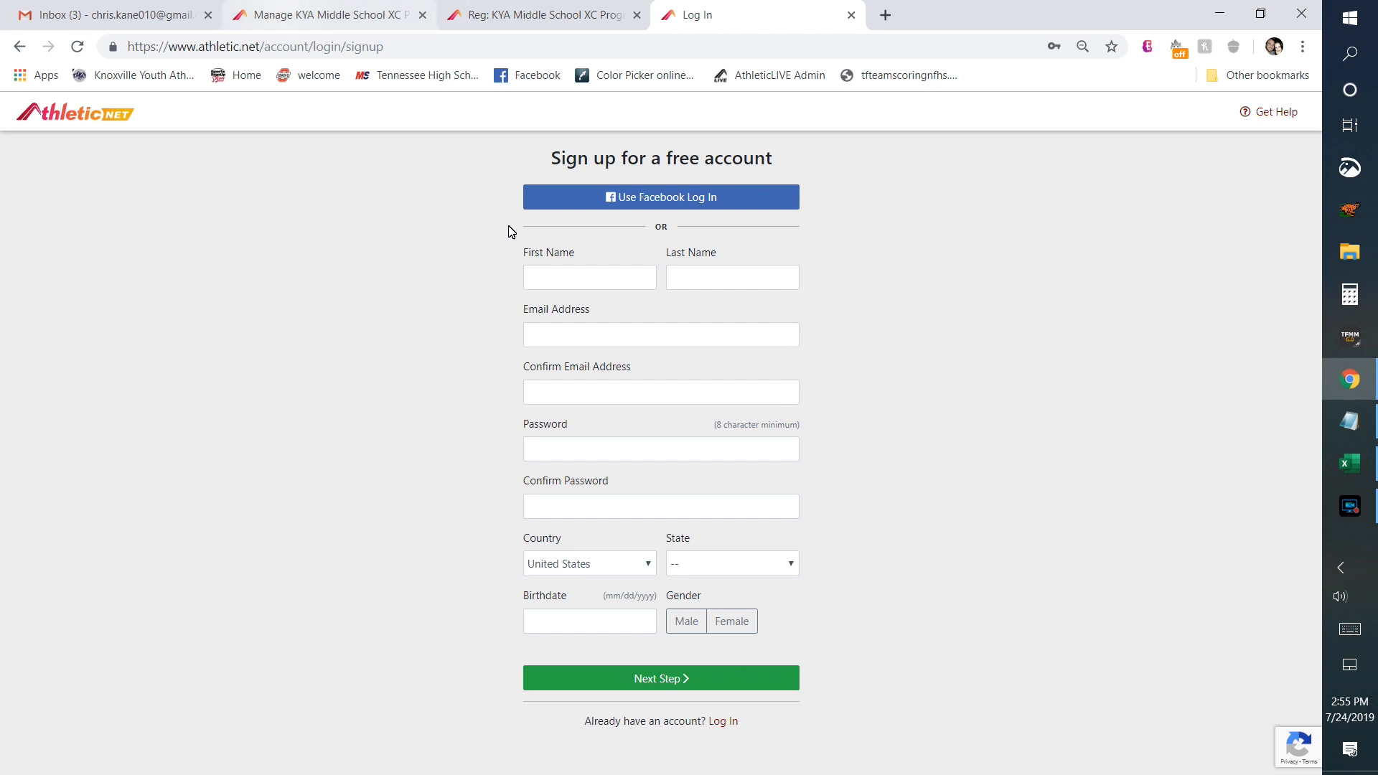
Step: Switch from sign-up to login and log in with the existing account
click(723, 721)
click(551, 519)
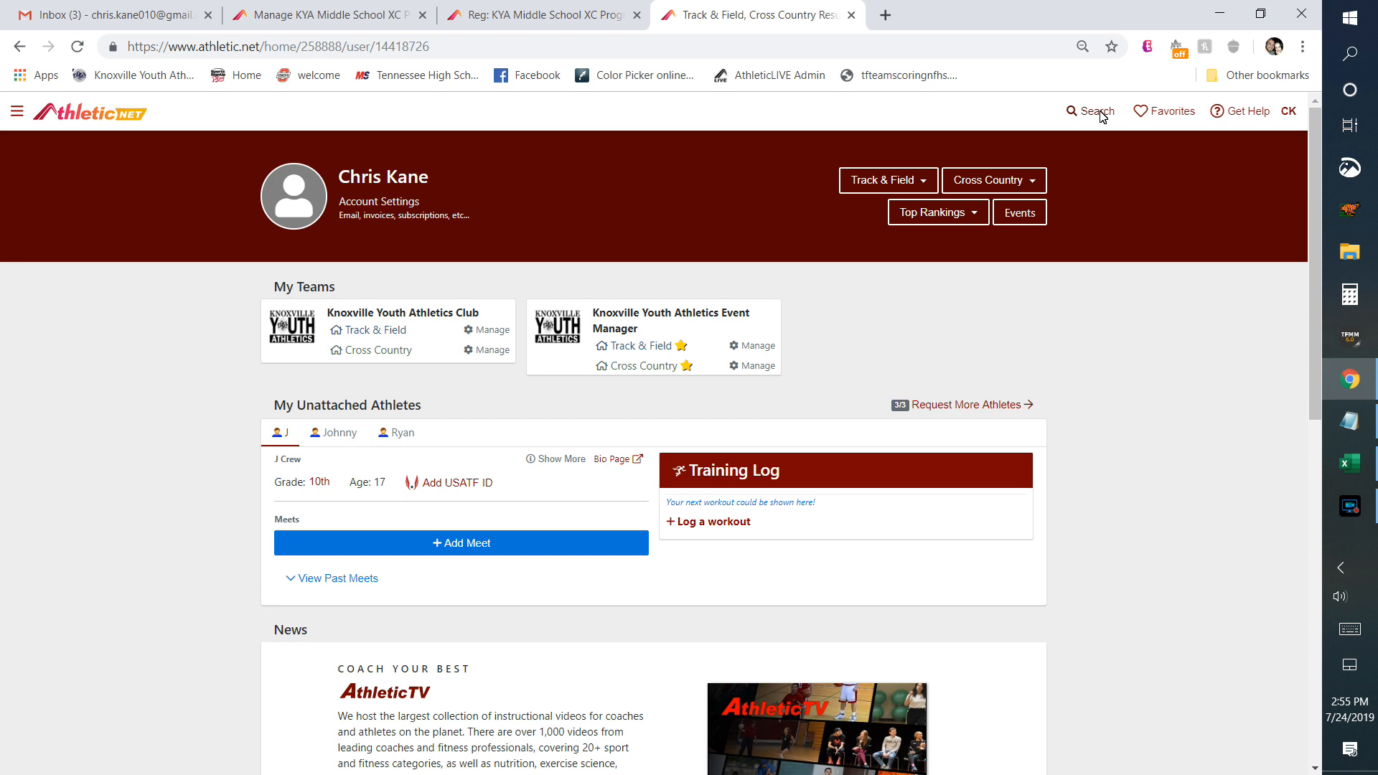
Step: Search the site for "alcoa" and open the Alcoa MS team's cross country page
click(1102, 113)
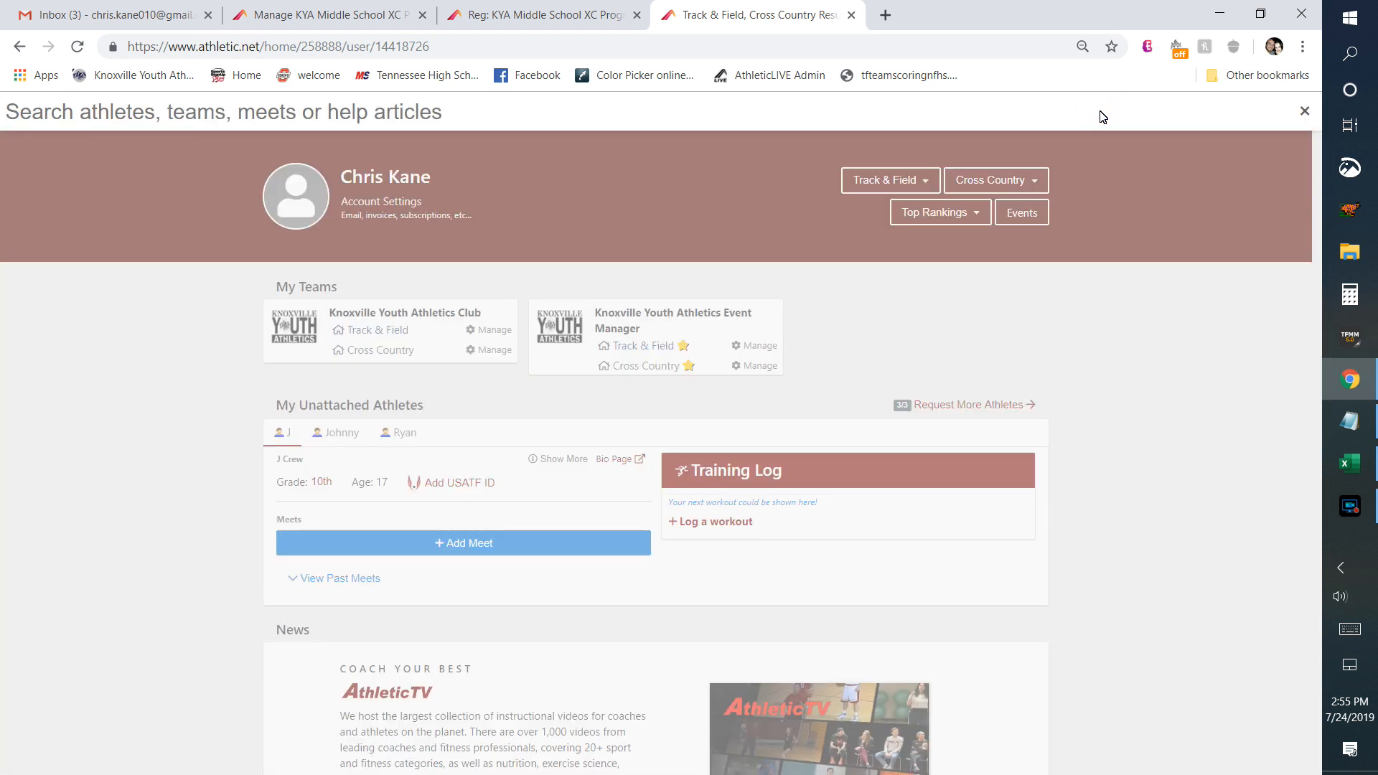
click(1304, 111)
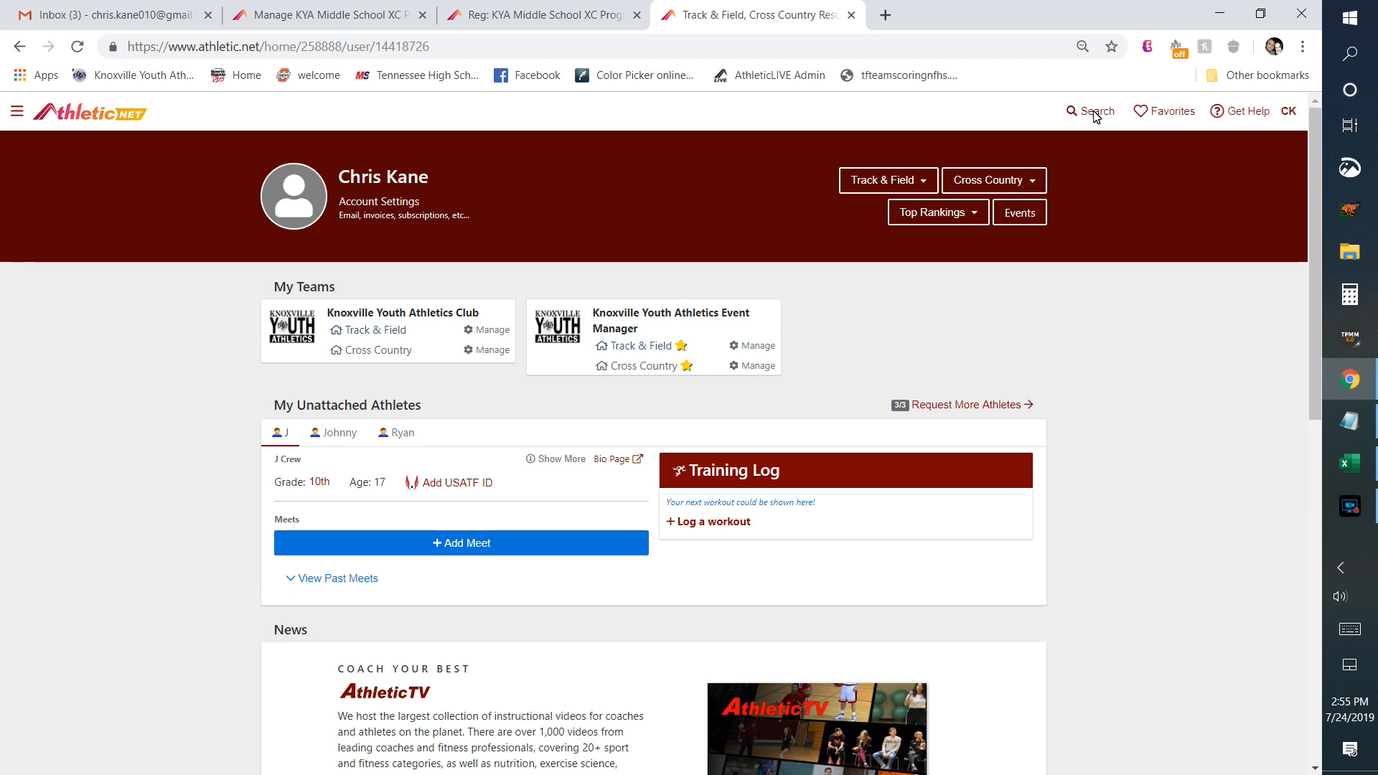
click(1070, 114)
text(alcoa)
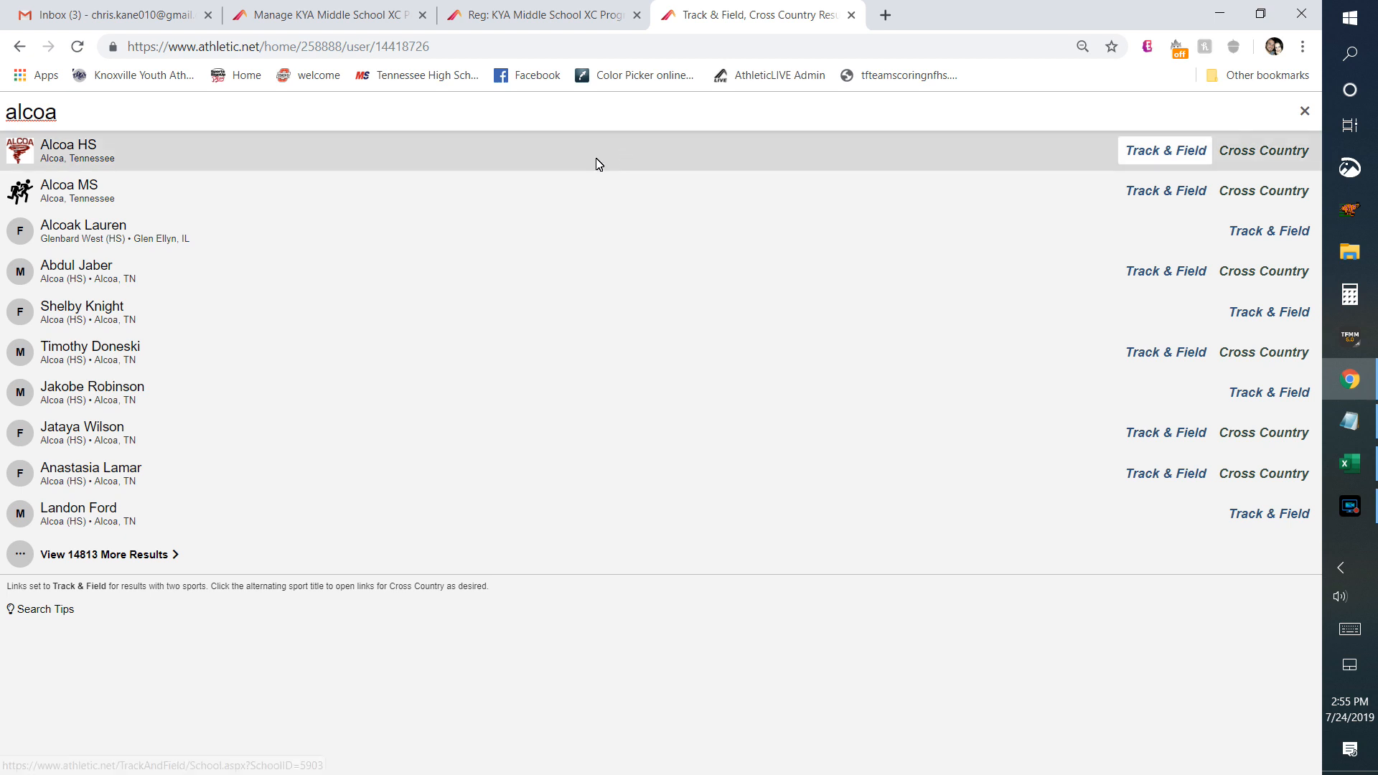
click(474, 198)
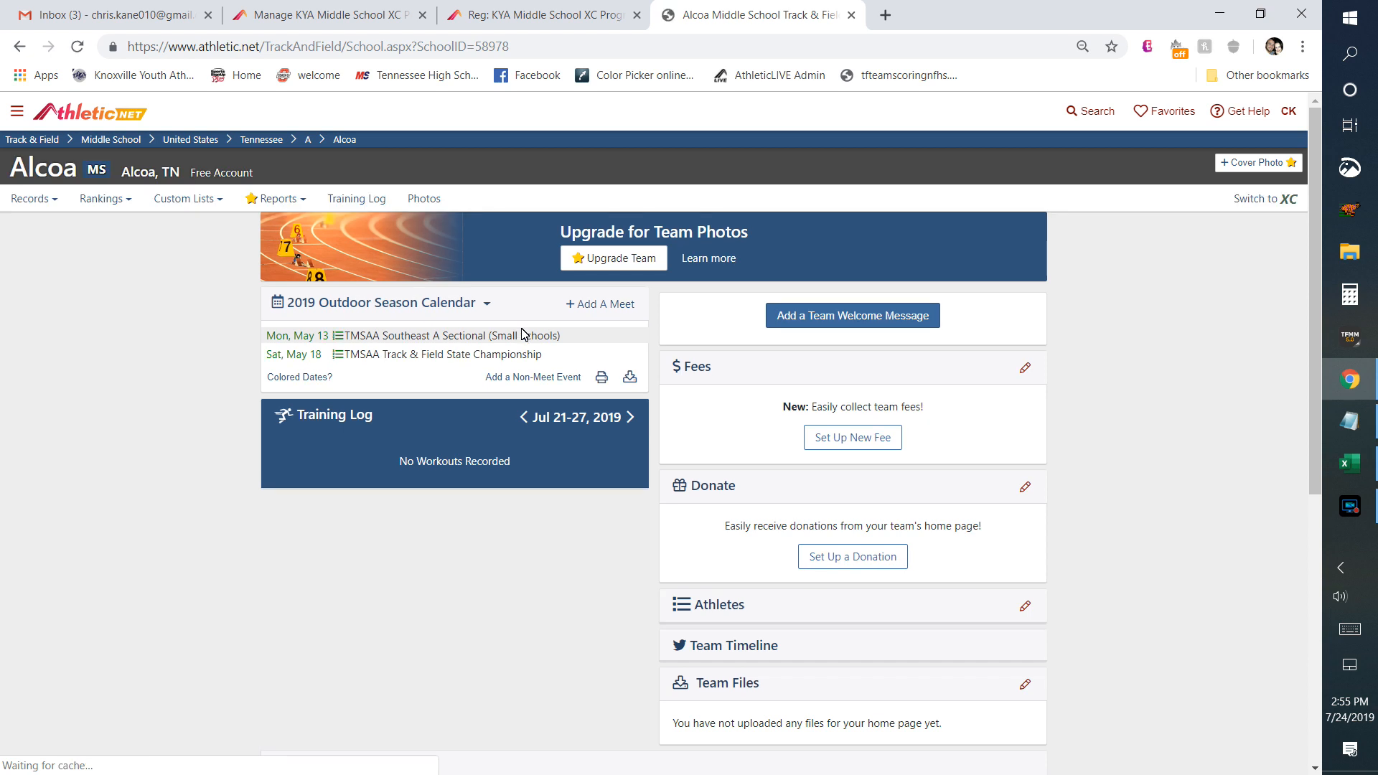
click(417, 302)
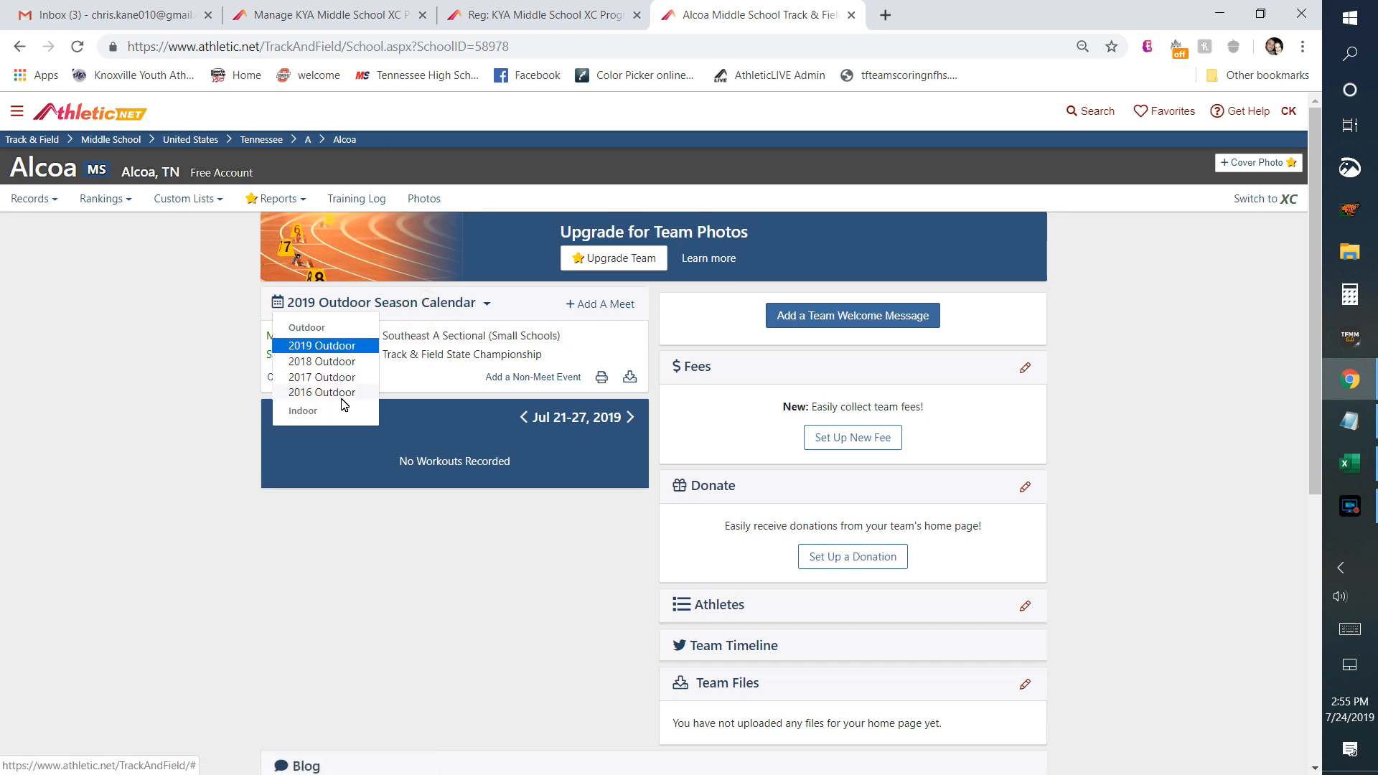
click(1284, 201)
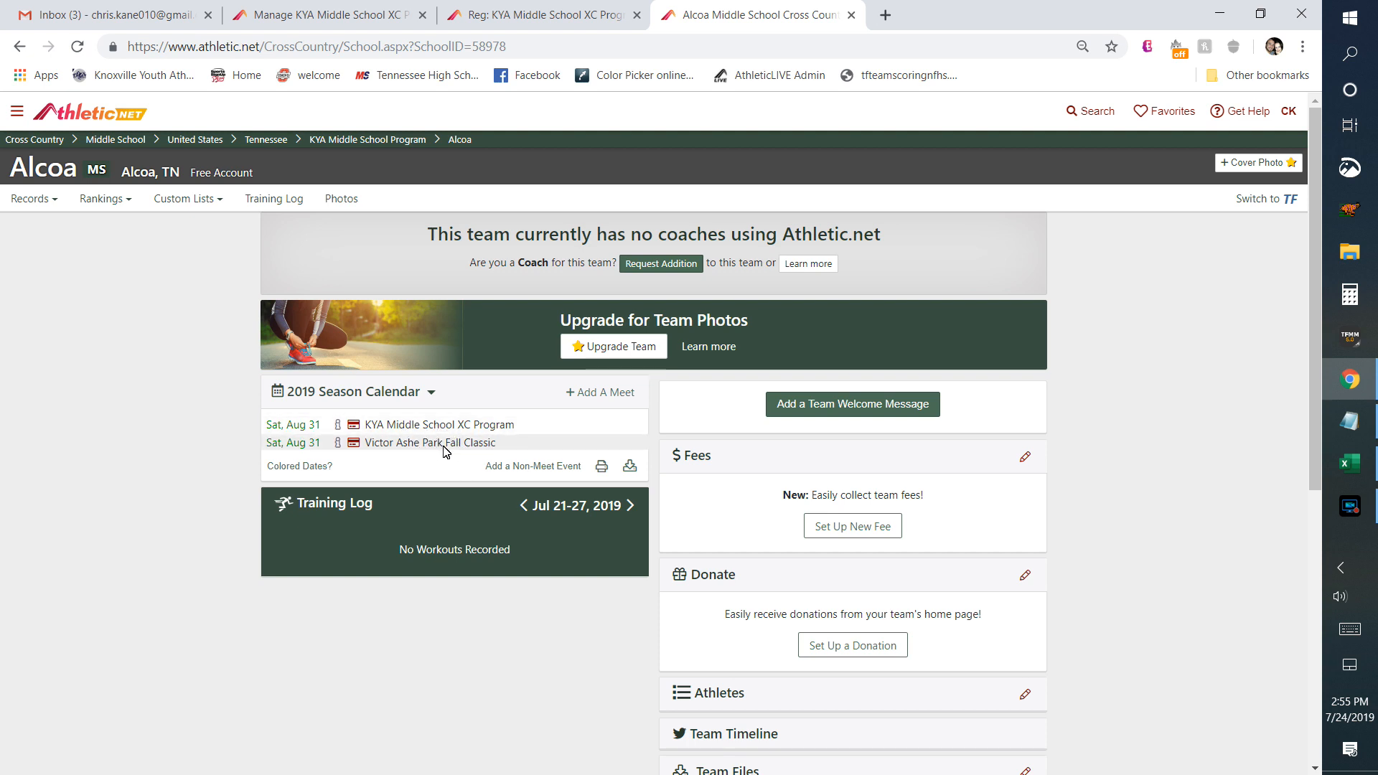
Step: Look at the coach access request form for the Alcoa team and return to its cross country page
click(667, 267)
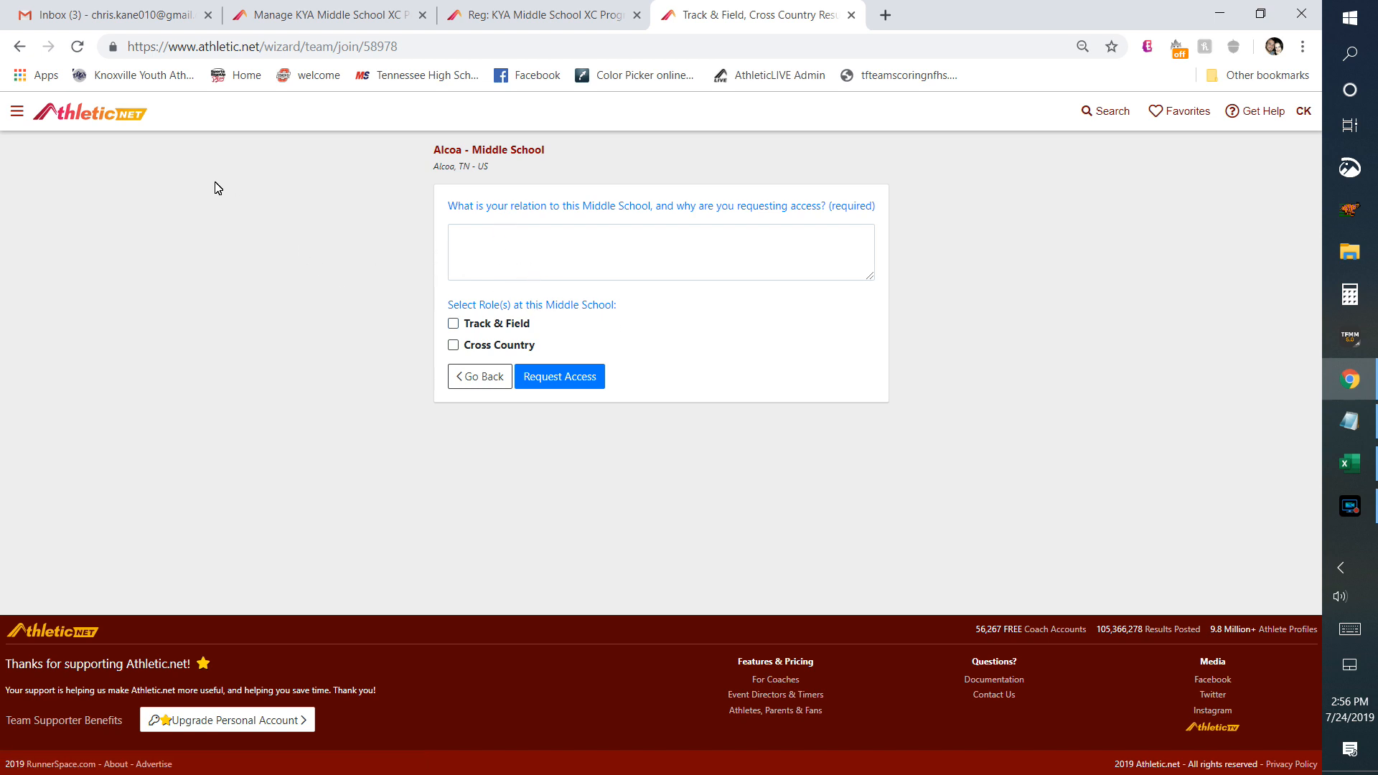
click(20, 48)
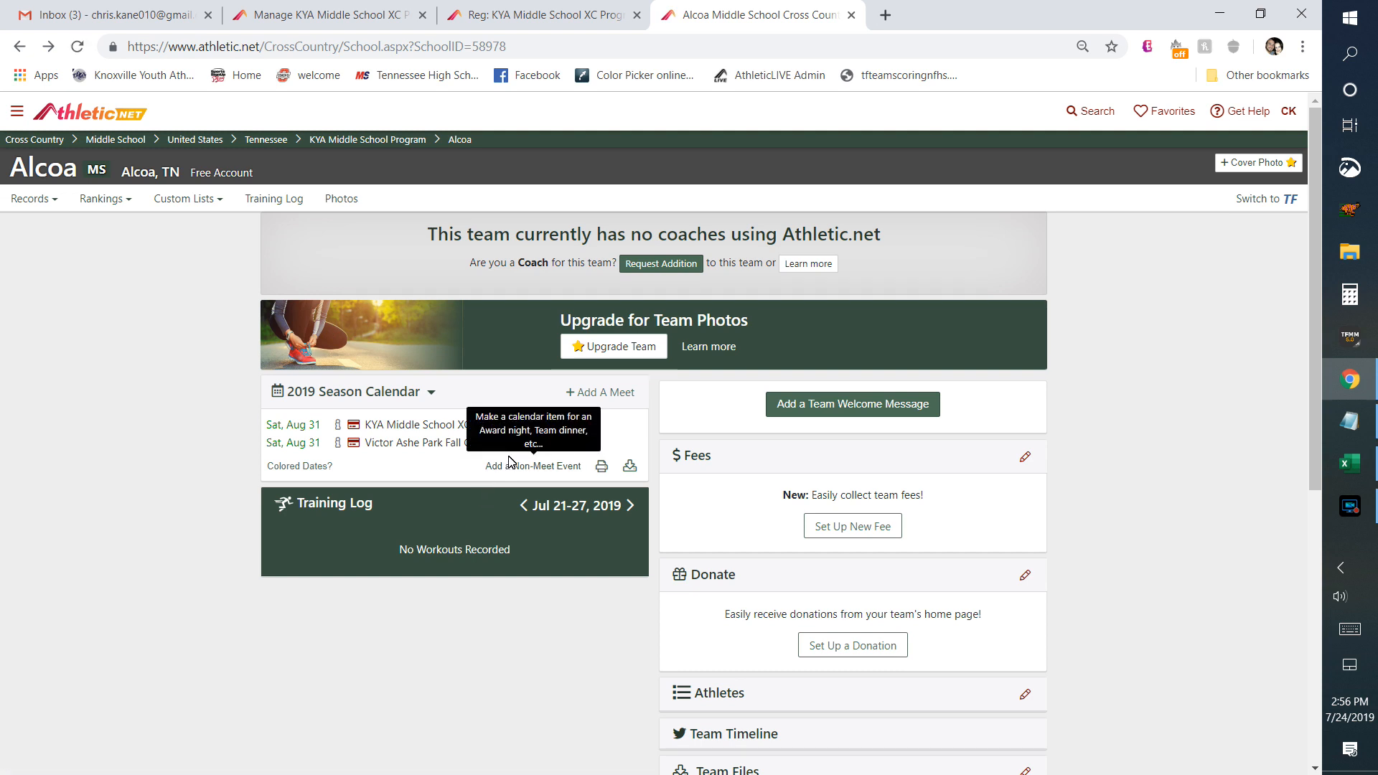
Step: Open the athlete roster for editing from the Alcoa cross country team page
scroll(511, 461, down, 3)
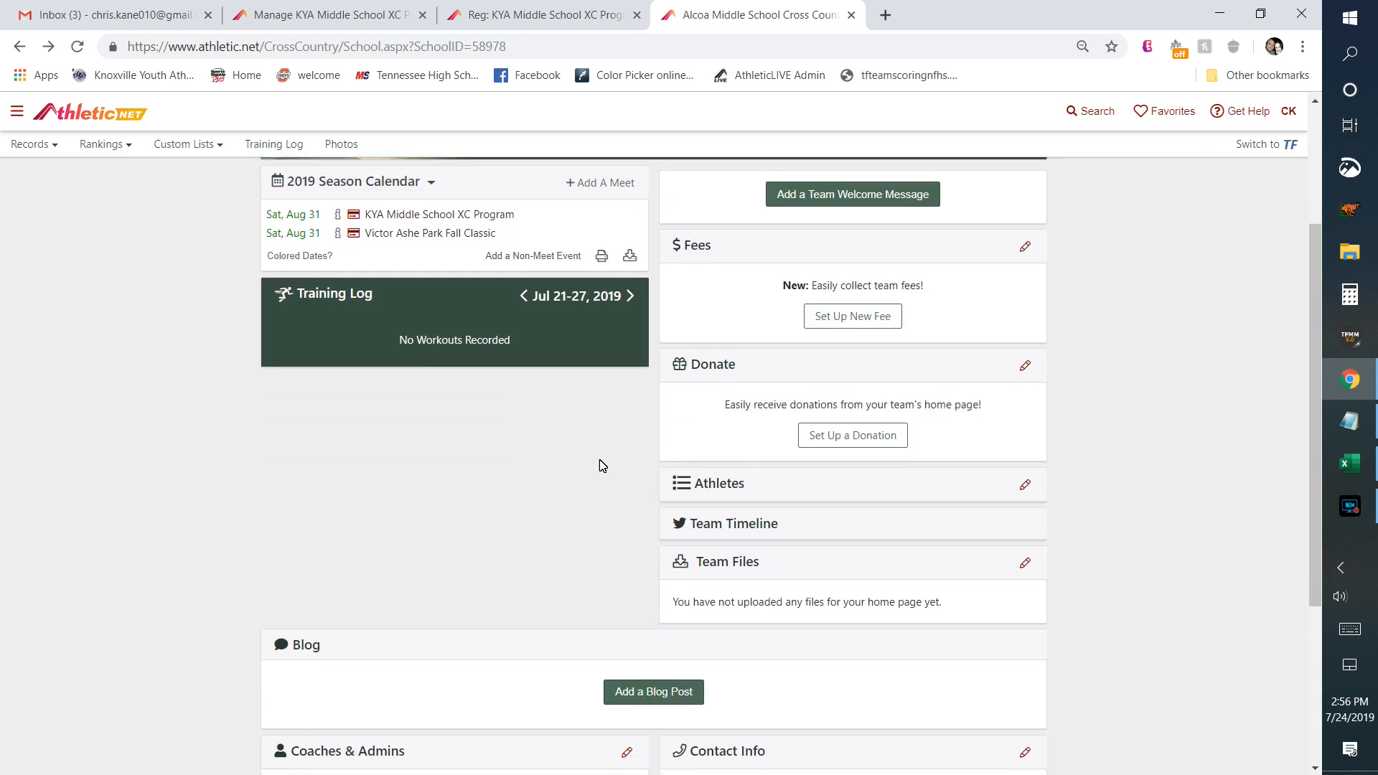
scroll(480, 659, down, 3)
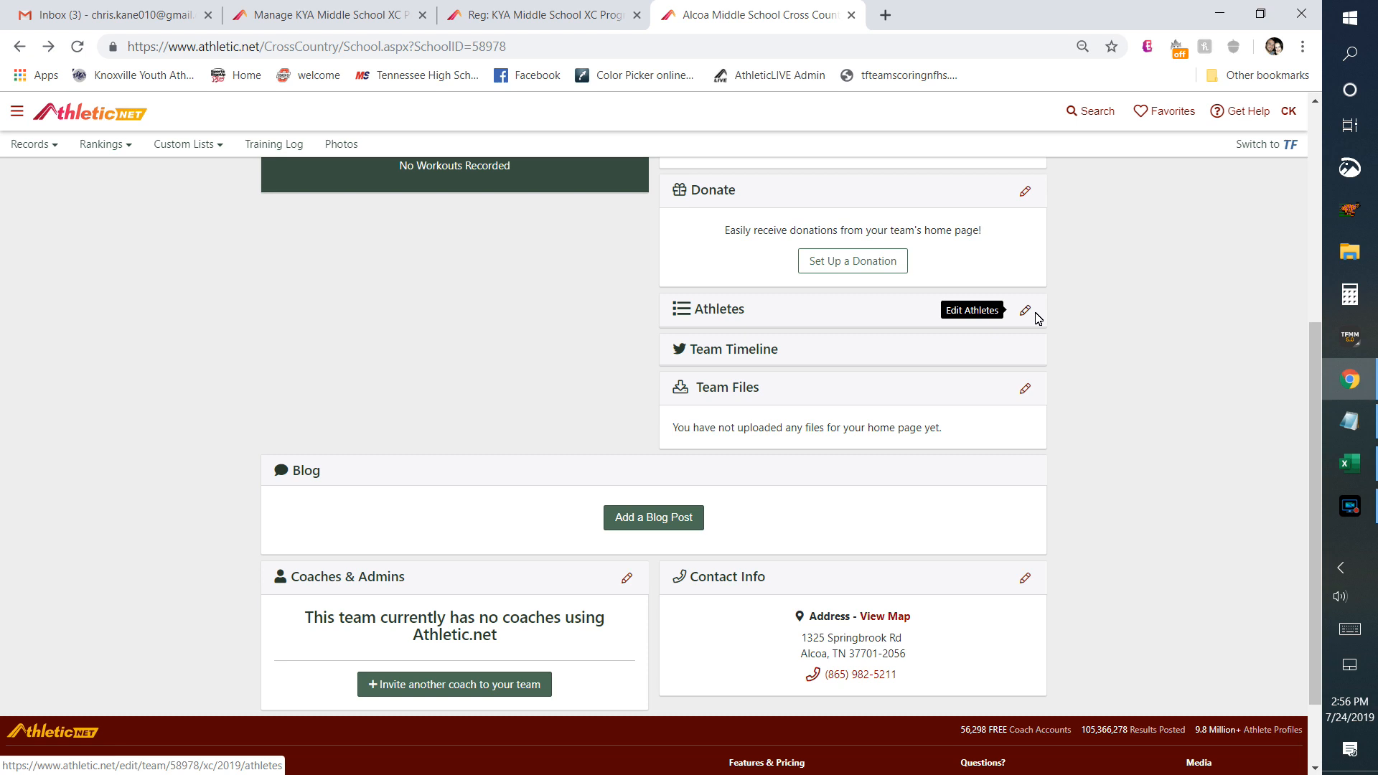
scroll(1160, 222, up, 2)
click(1028, 487)
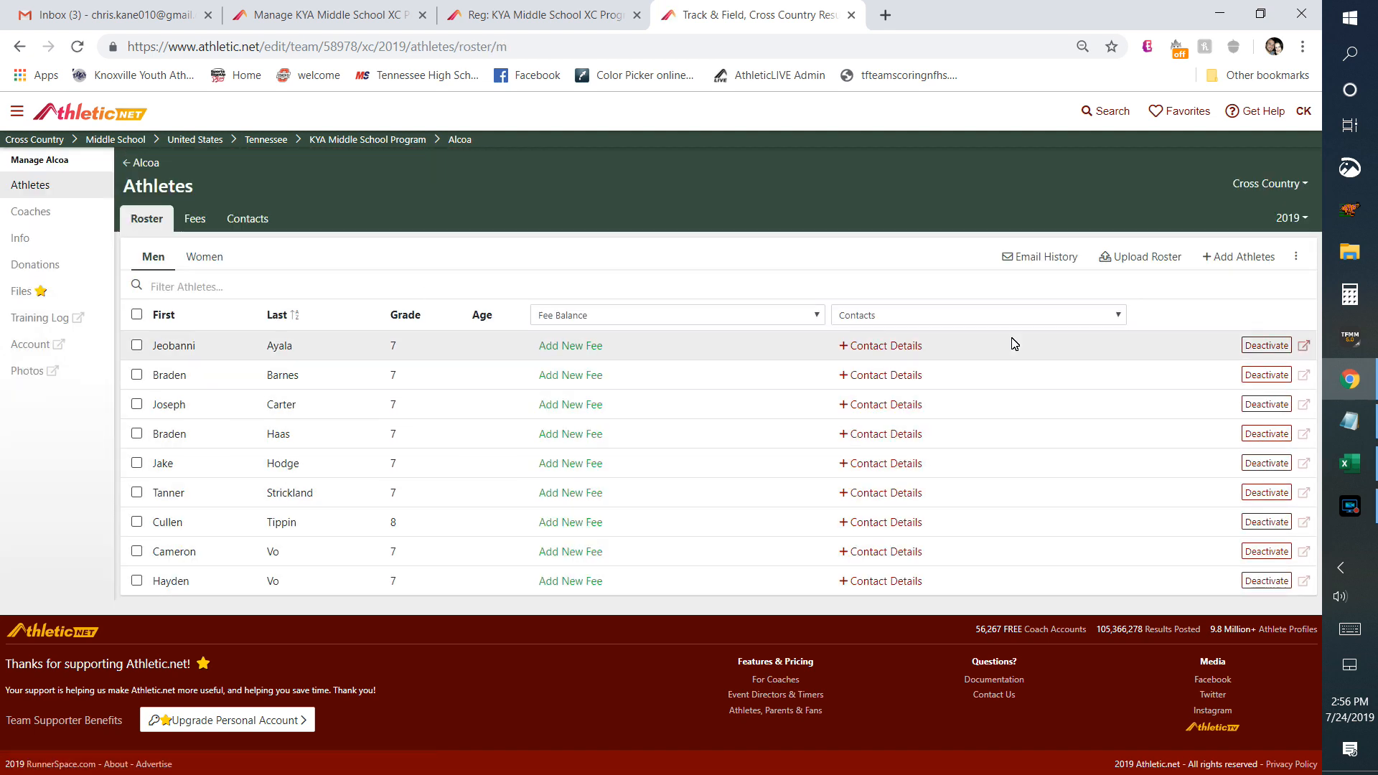
Step: Open the form for adding athletes to the 2019 men's roster and look through the existing athletes available for activation
click(1232, 259)
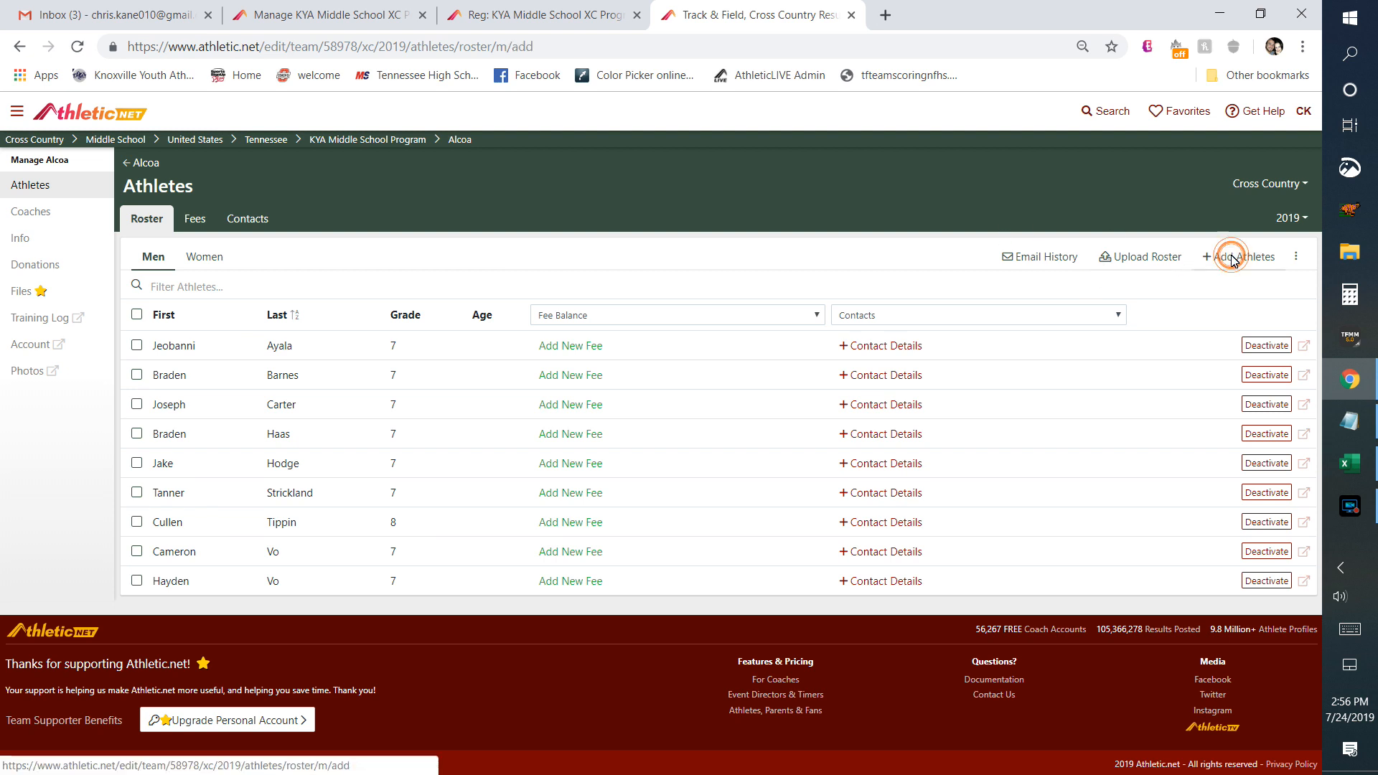
scroll(716, 405, down, 9)
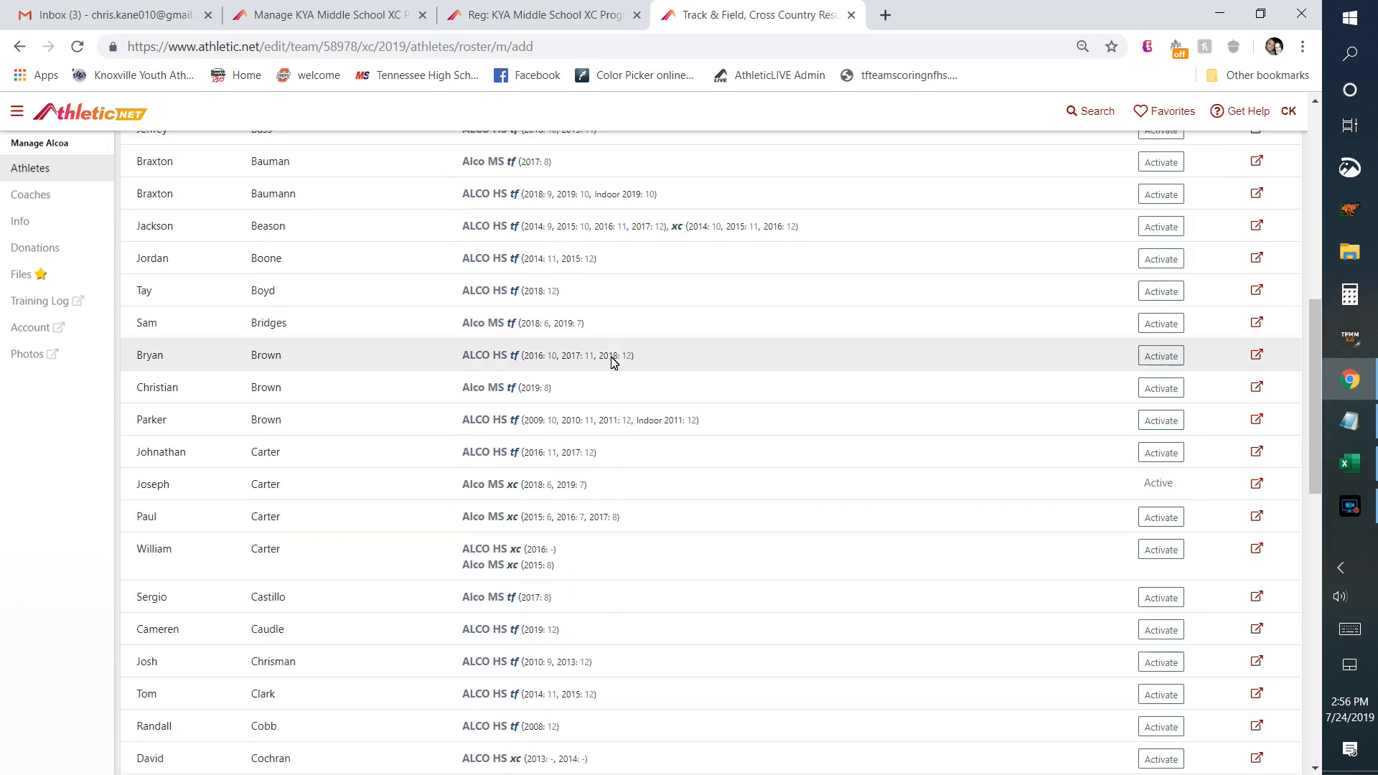
scroll(546, 679, up, 10)
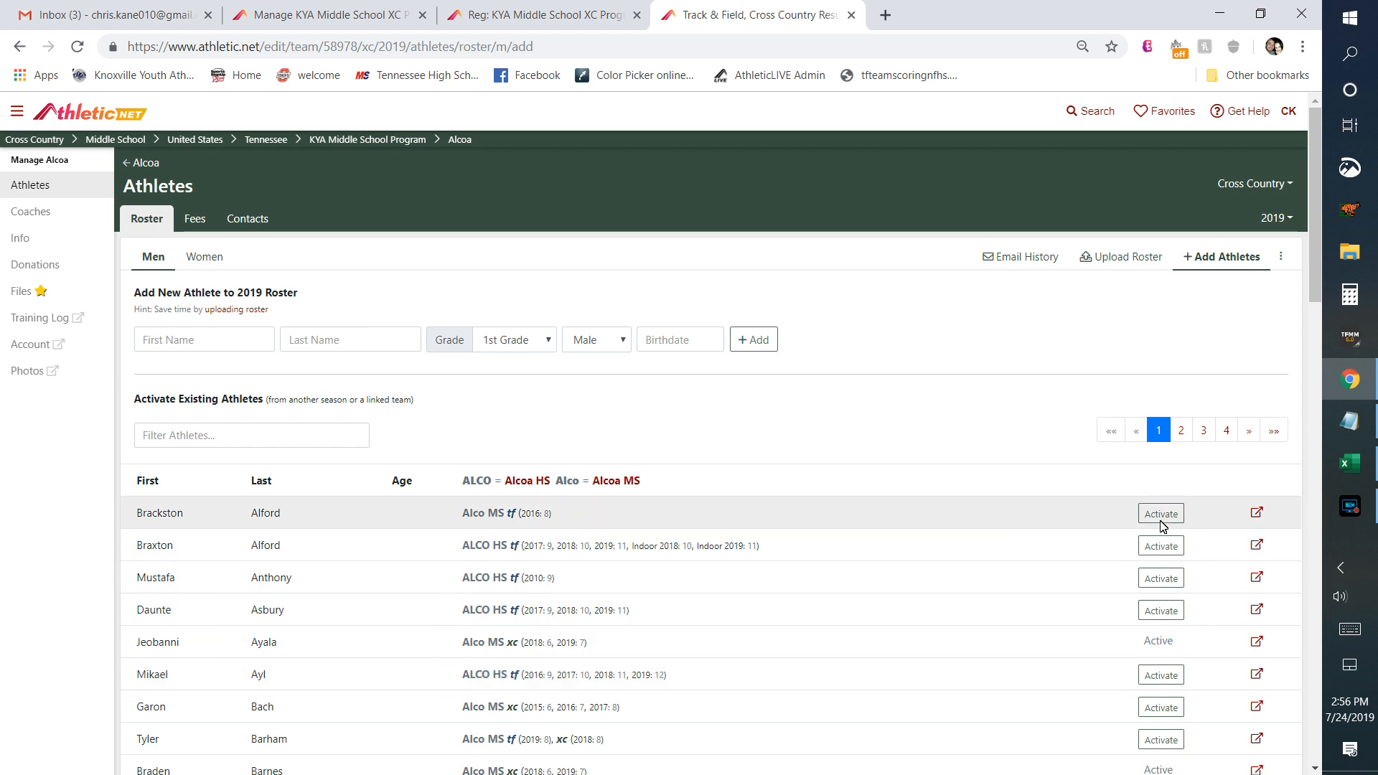
Step: Open the roster upload page and examine the file upload and paste options with their format tips
click(1106, 258)
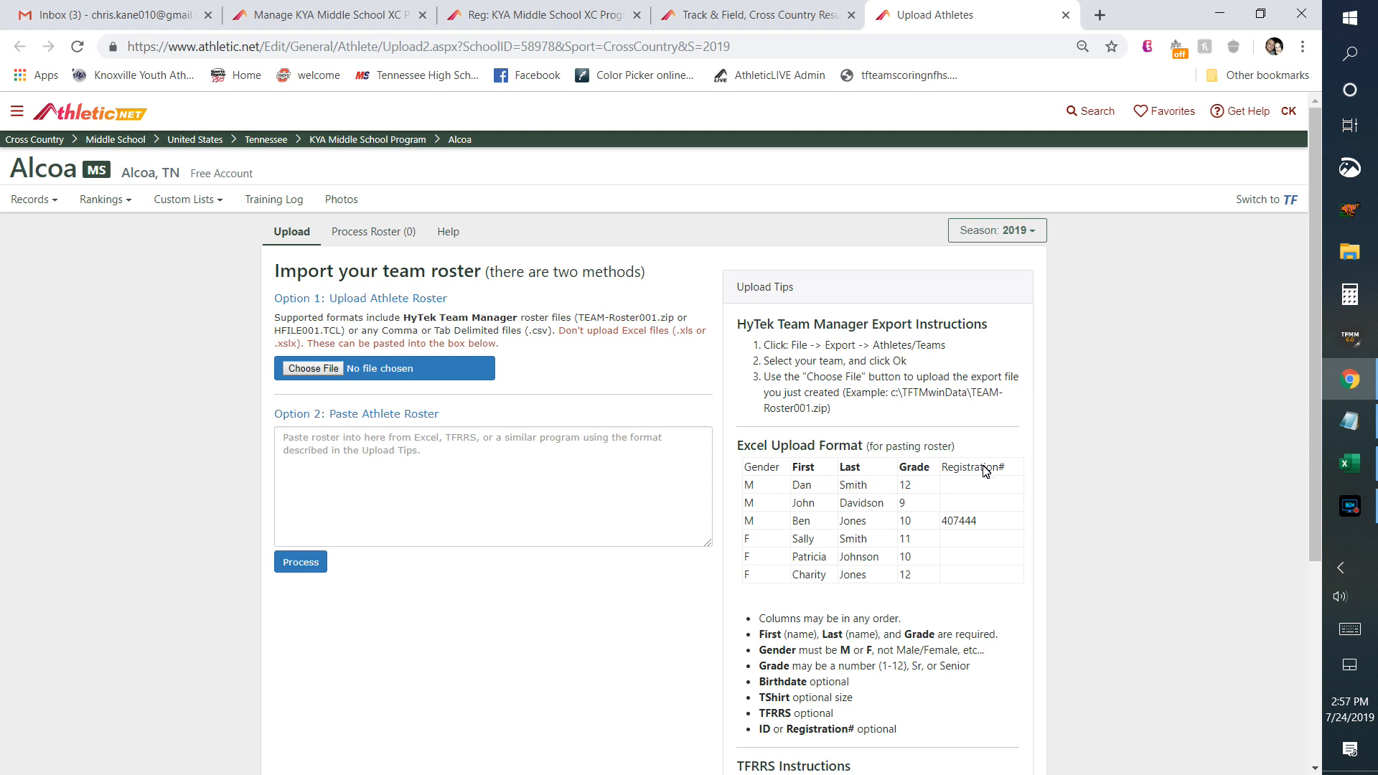
click(453, 495)
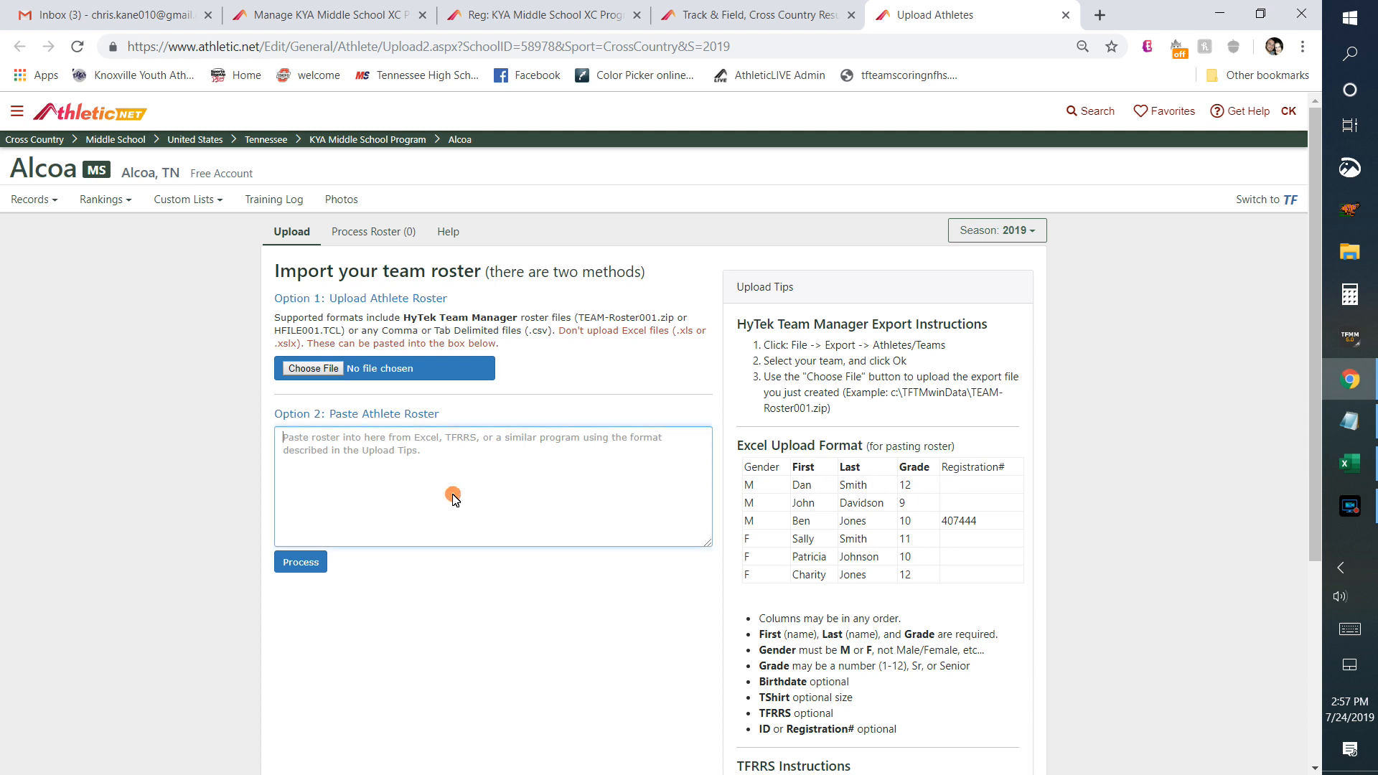
scroll(630, 620, down, 1)
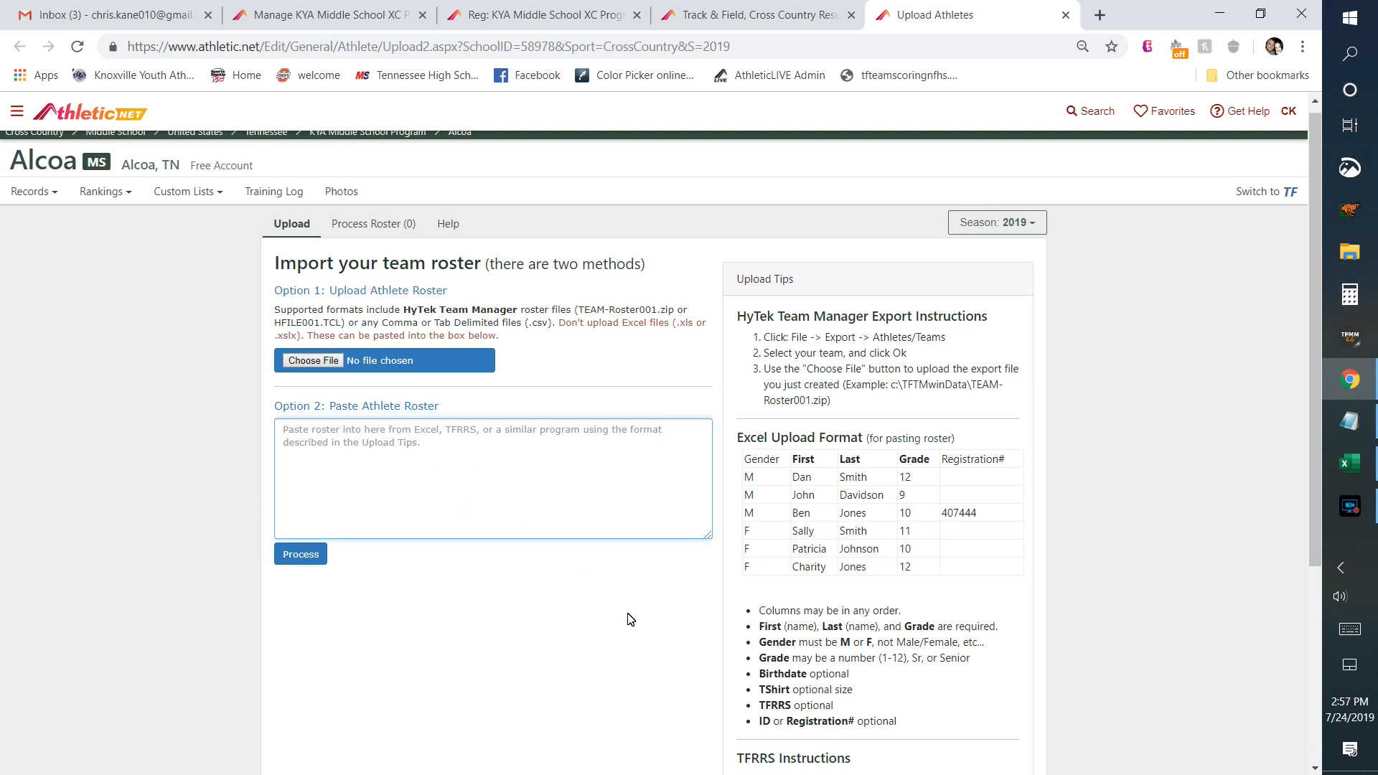
scroll(630, 619, up, 1)
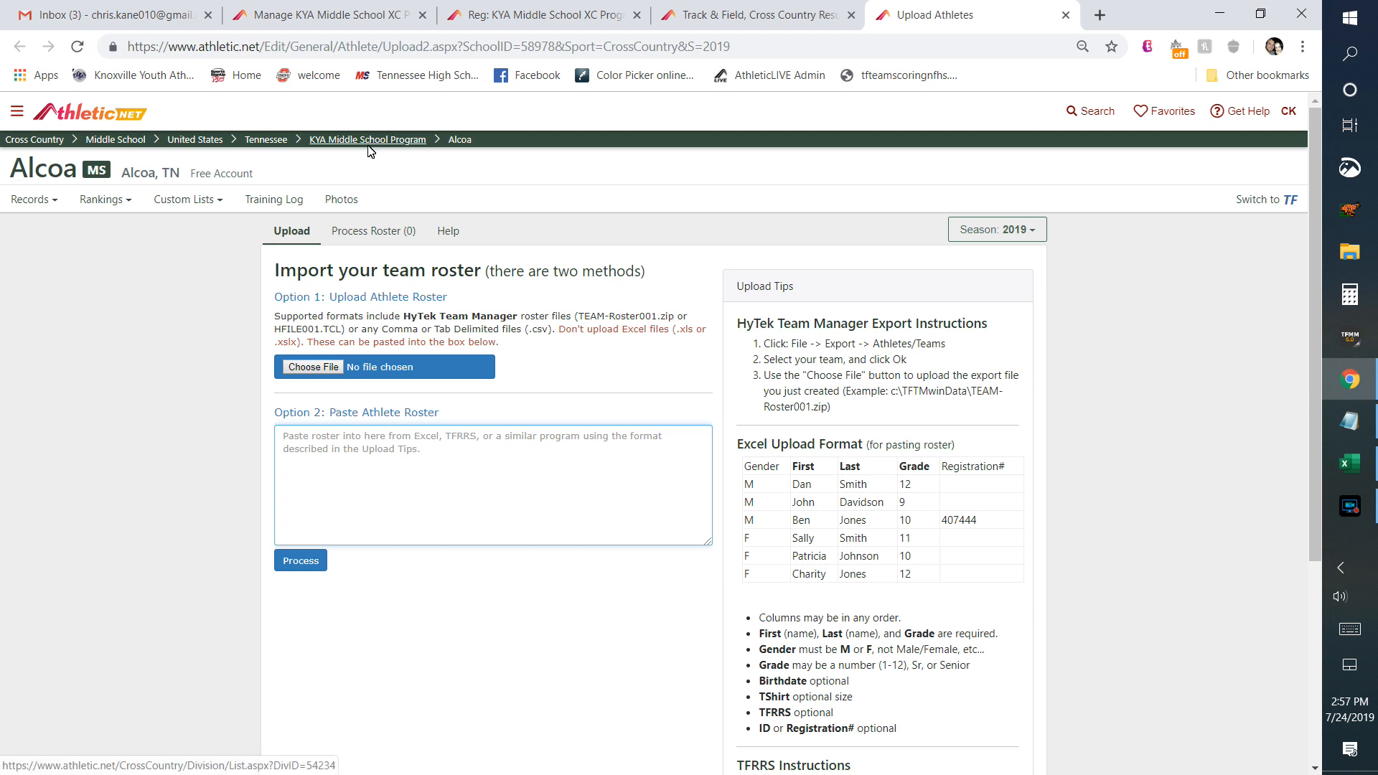
Step: Return to the Alcoa team home page and open athlete registration for the KYA Middle School XC Program meet
click(458, 147)
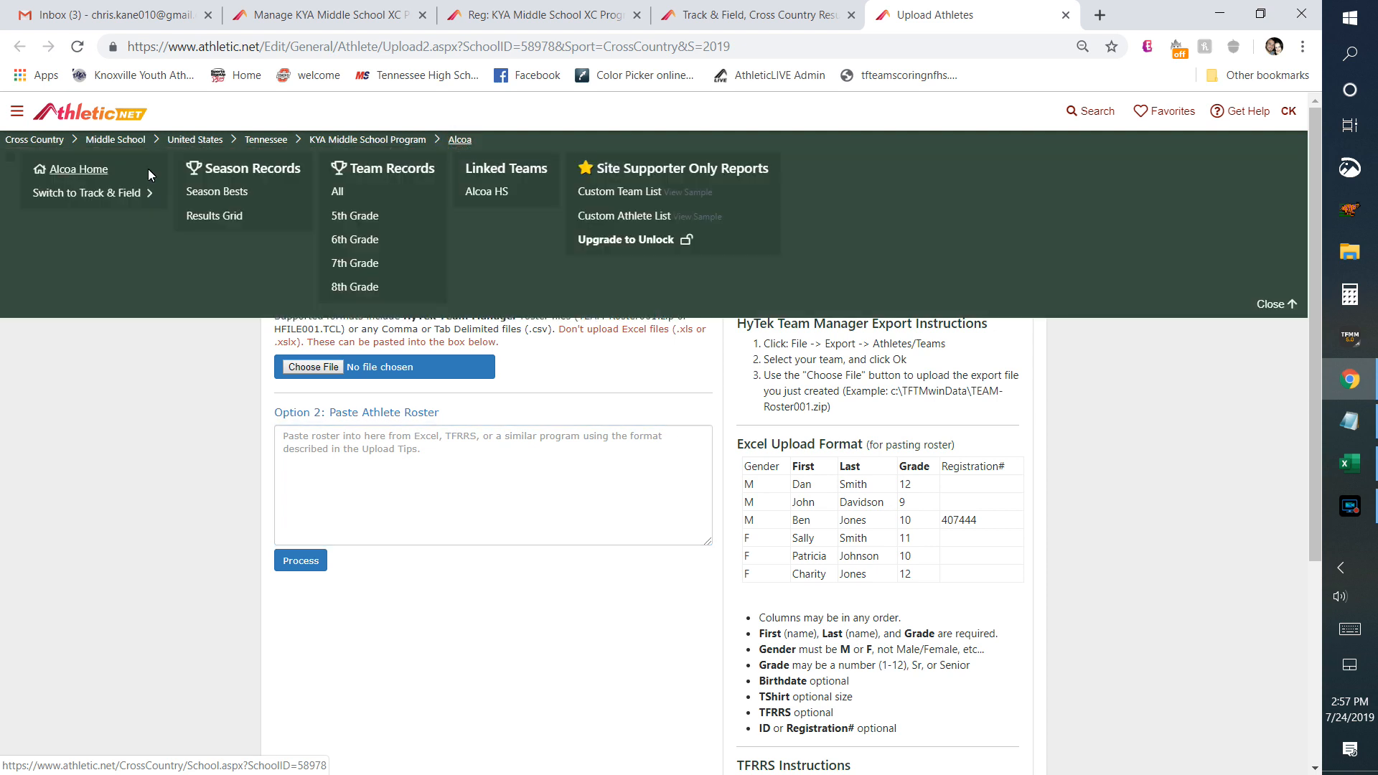
click(148, 173)
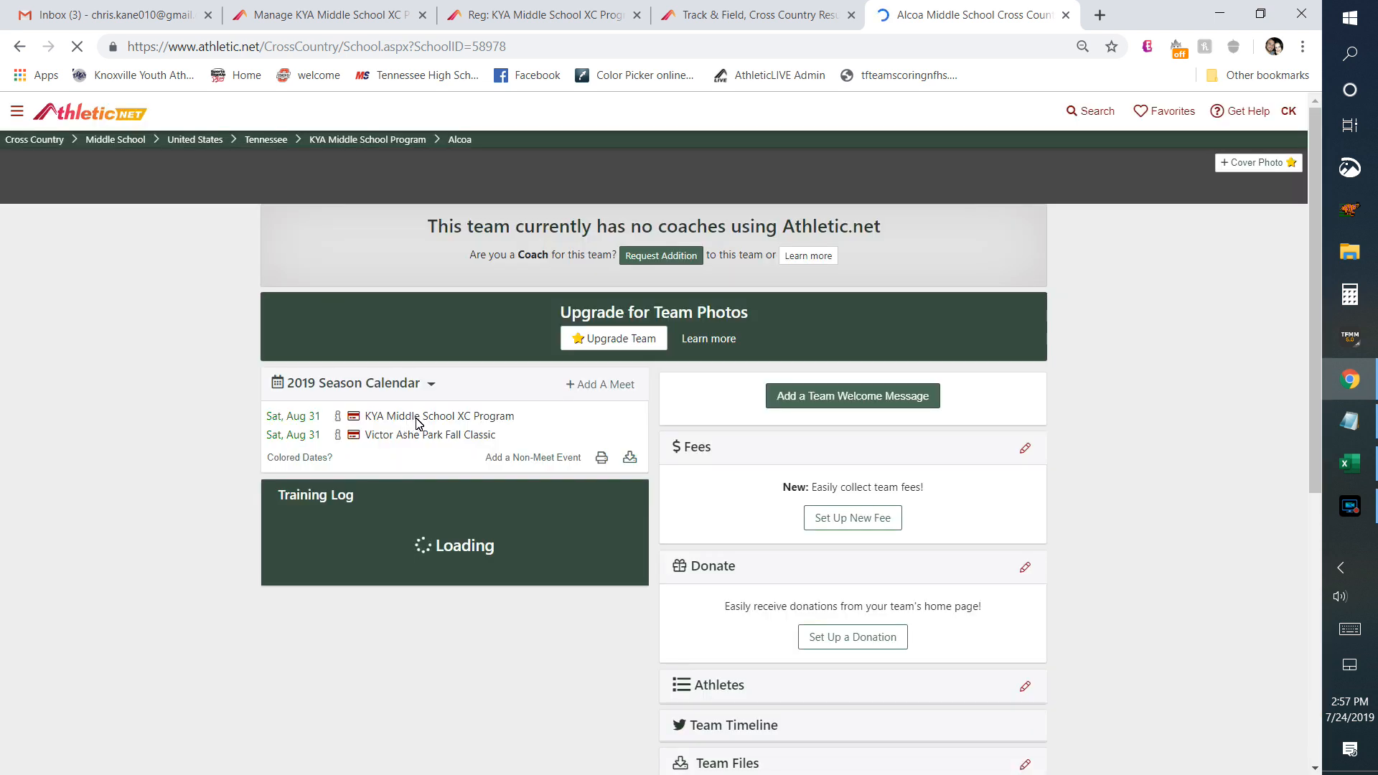
click(418, 422)
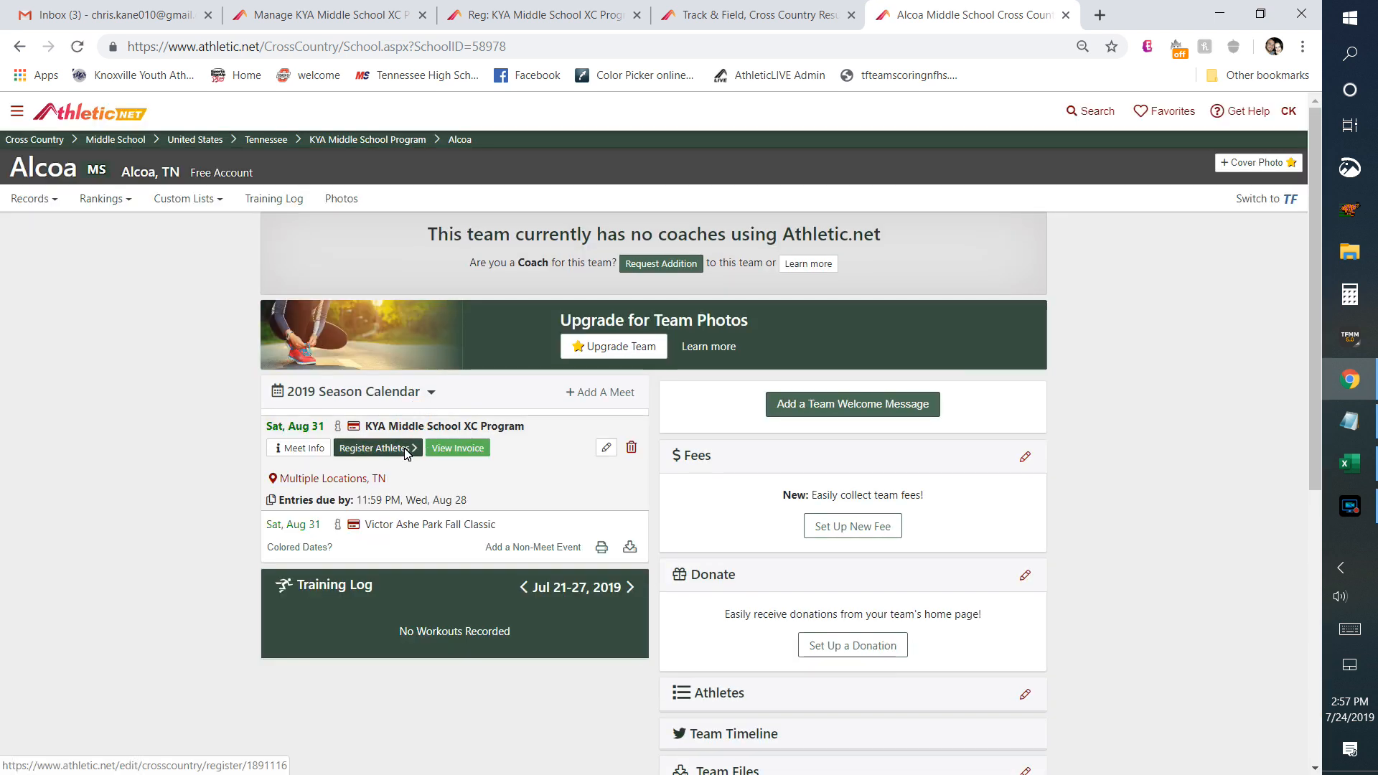
click(407, 449)
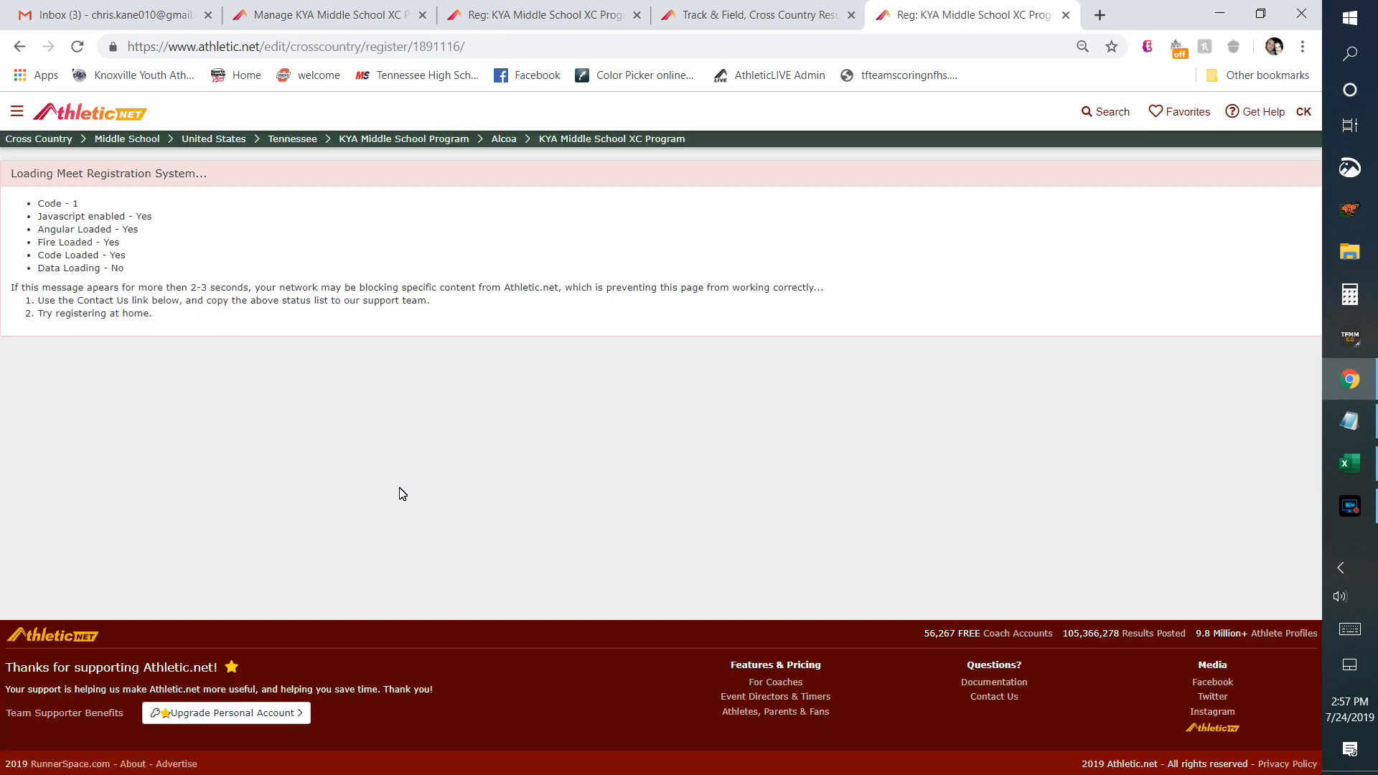
Step: Clear the race entry of the last listed female athlete and reassign her to Middle School (Grades 6-8)
scroll(524, 448, down, 3)
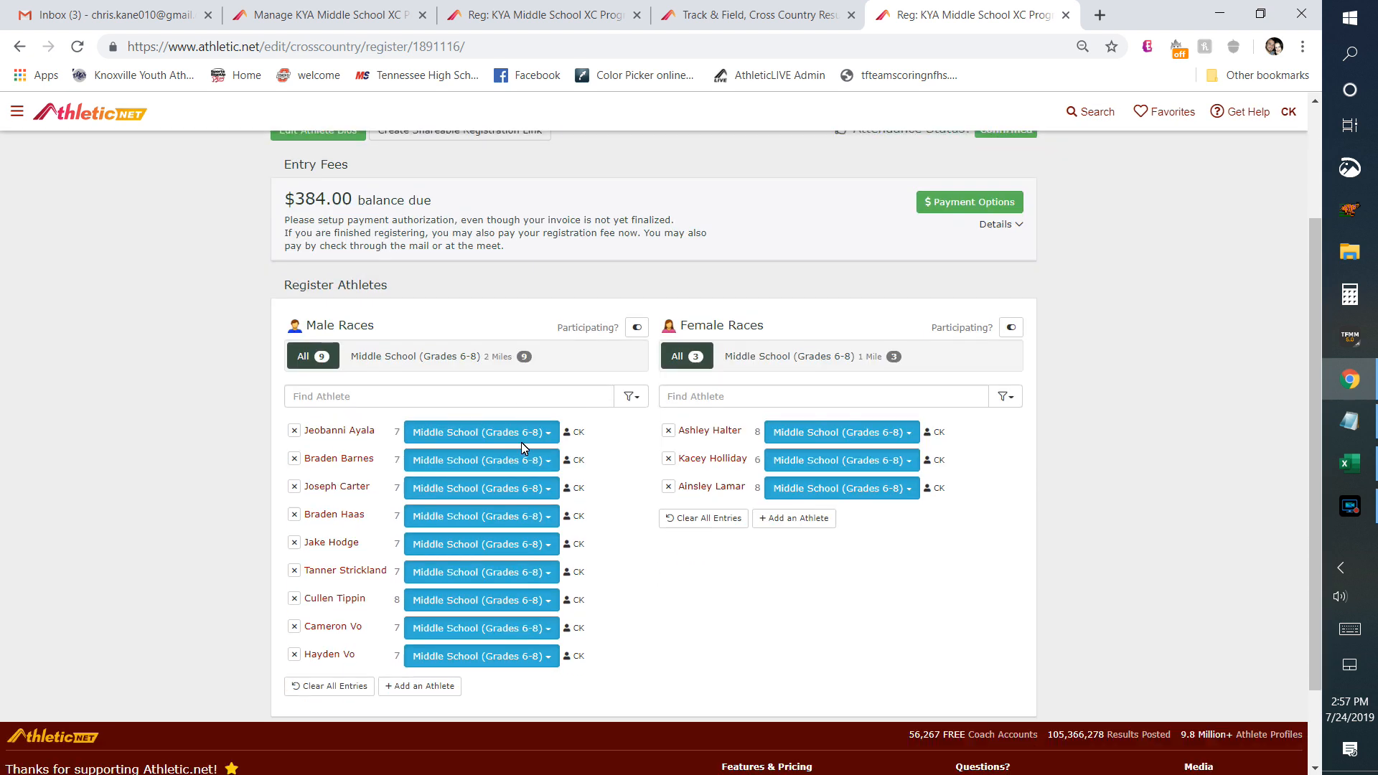
click(854, 467)
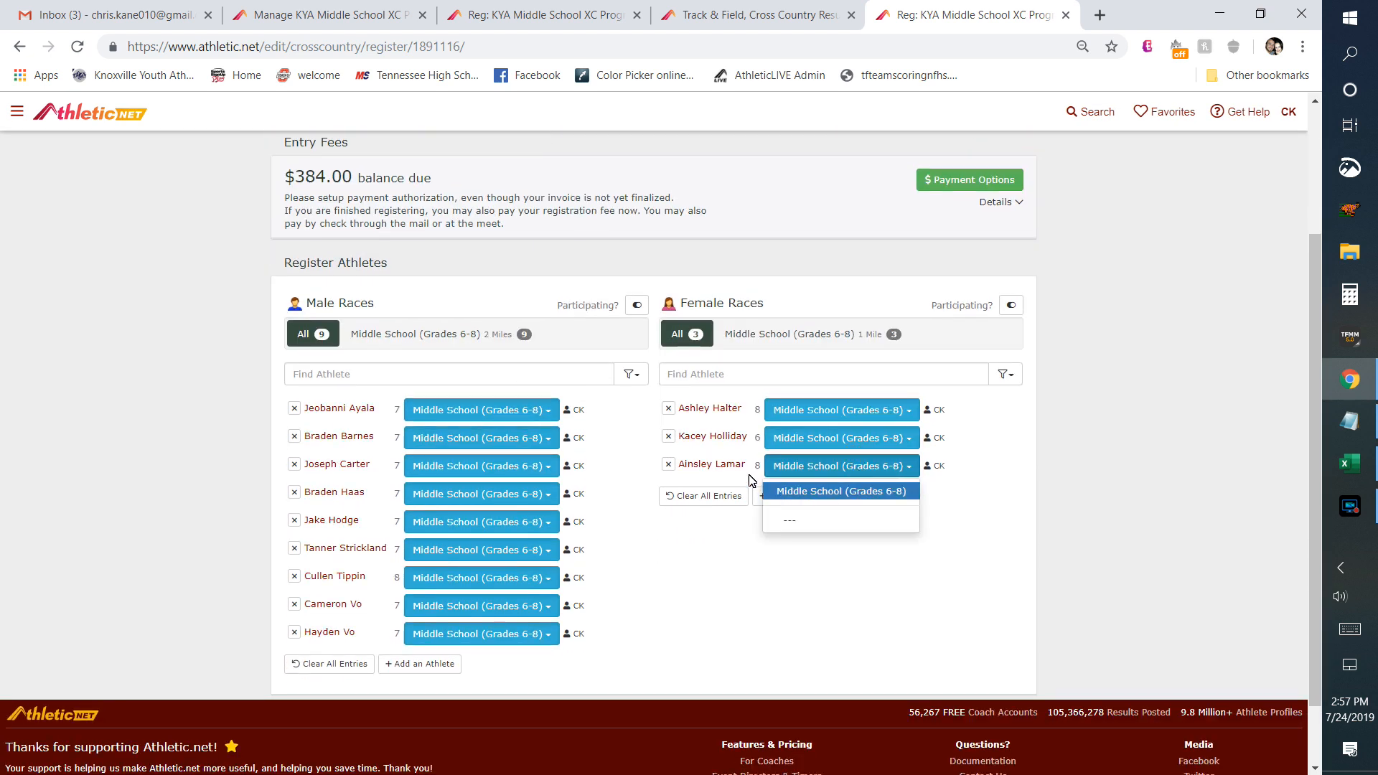
click(816, 516)
click(823, 457)
click(808, 516)
click(804, 466)
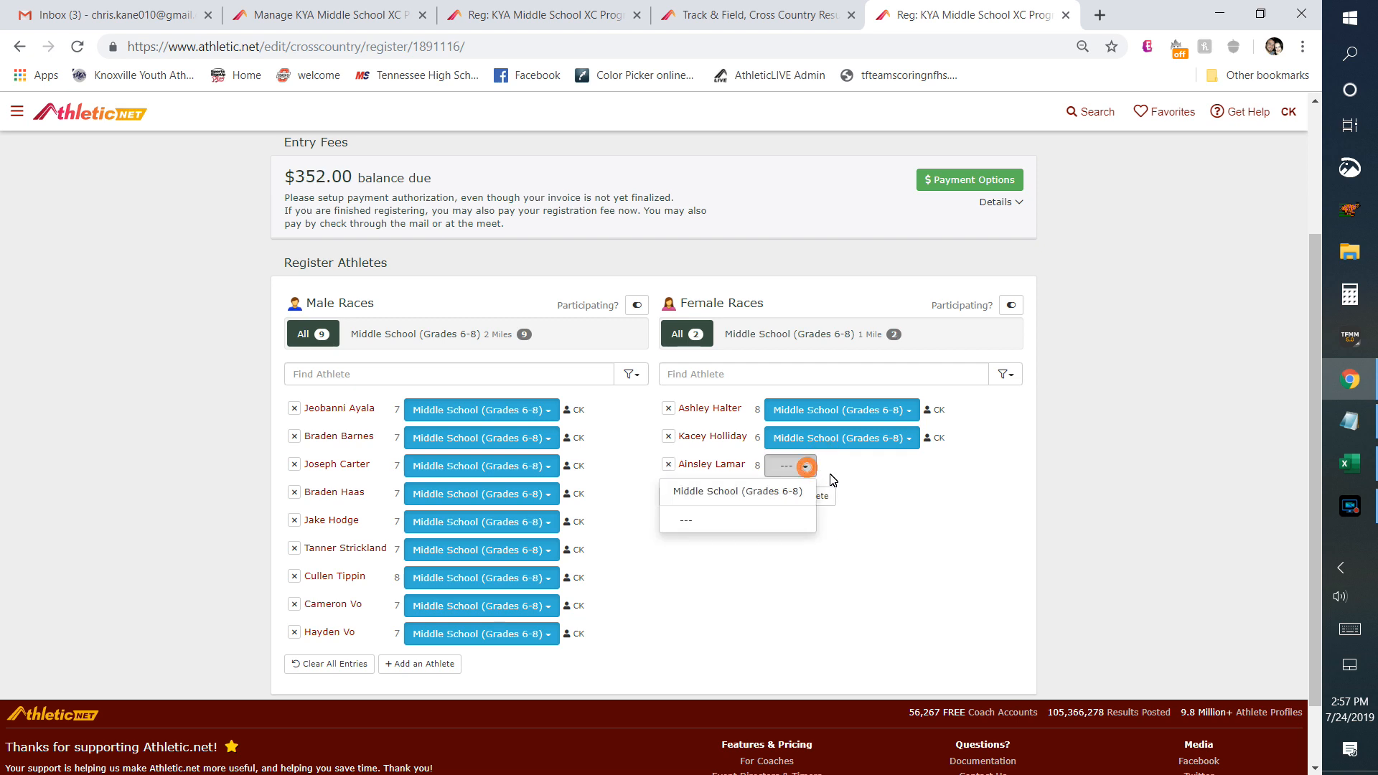
click(780, 498)
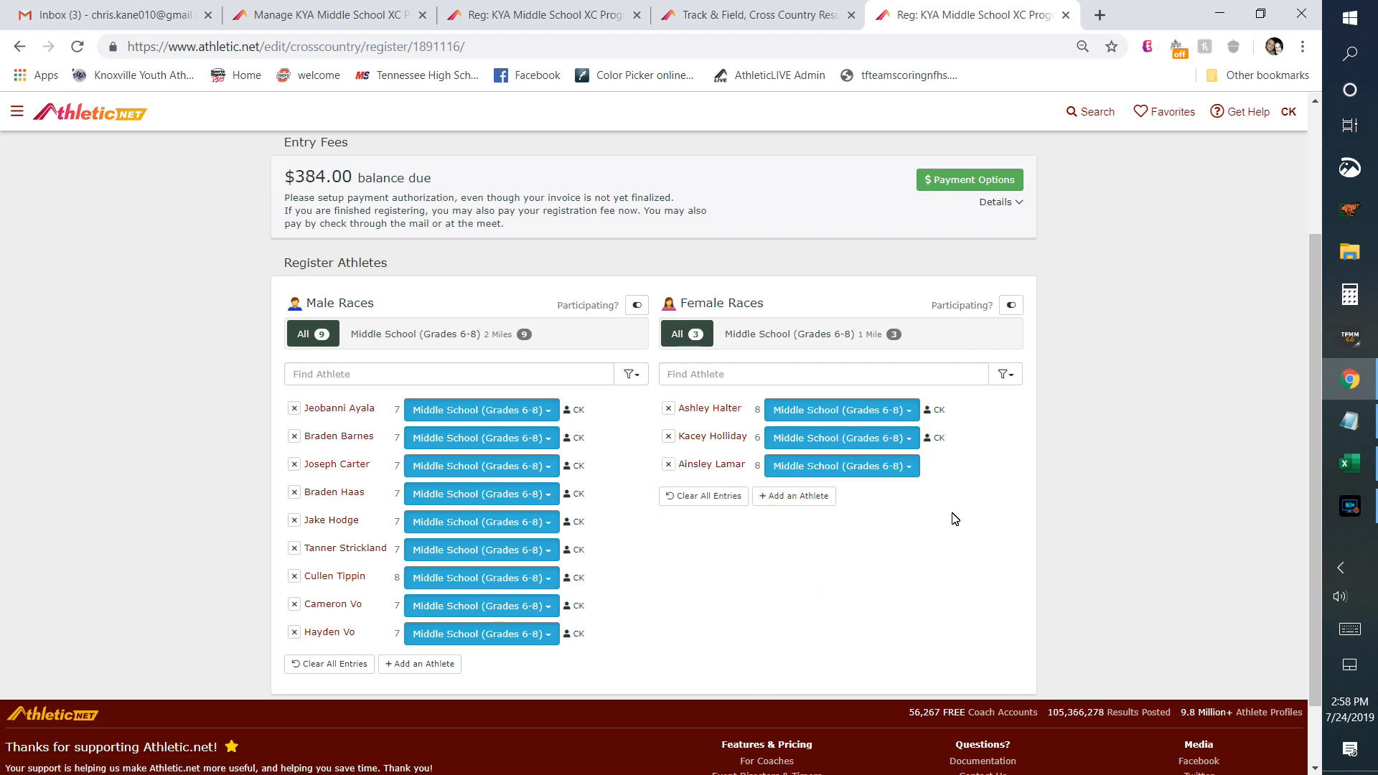
Step: Open the athlete bios, try placeholder text in the first athlete's email field, discard it and postpone completing the bios
scroll(924, 600, up, 3)
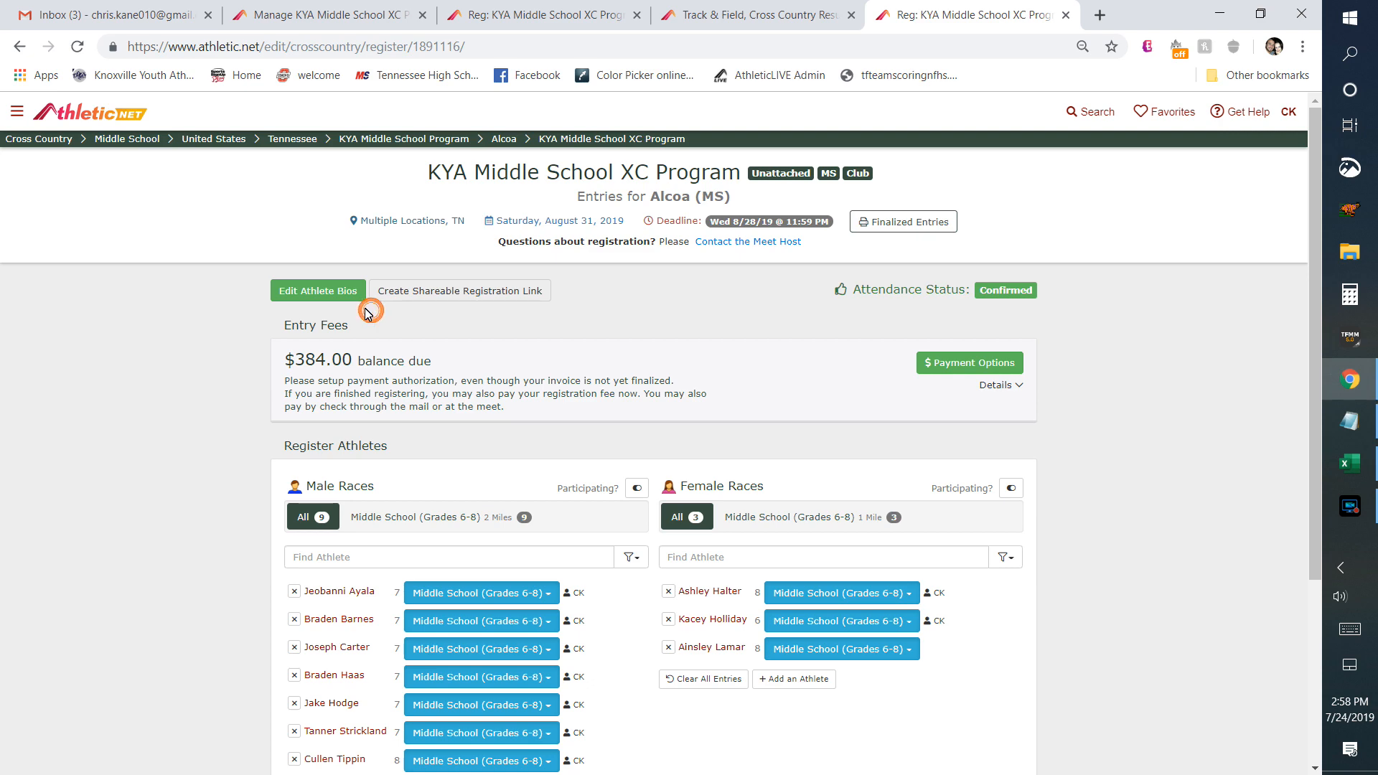
drag(369, 307, 345, 298)
click(345, 298)
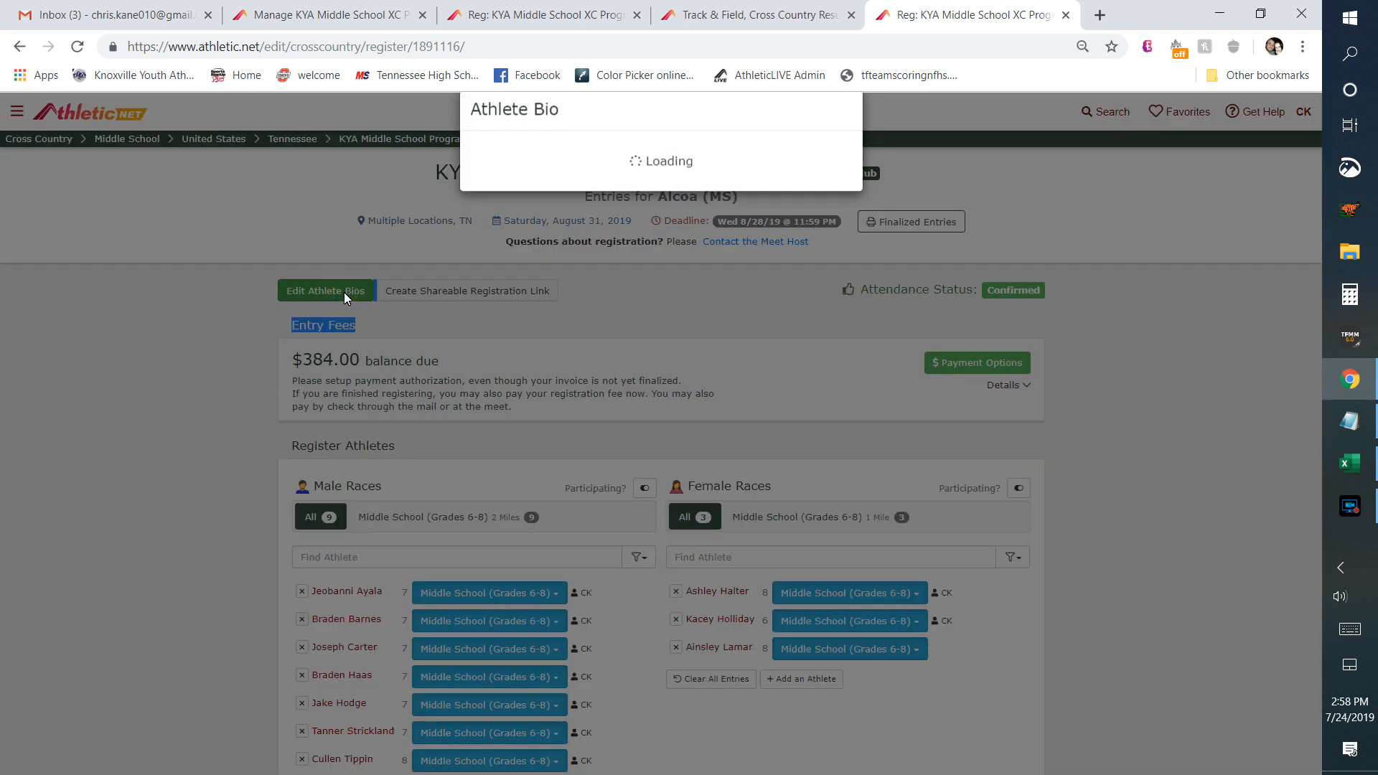
click(541, 213)
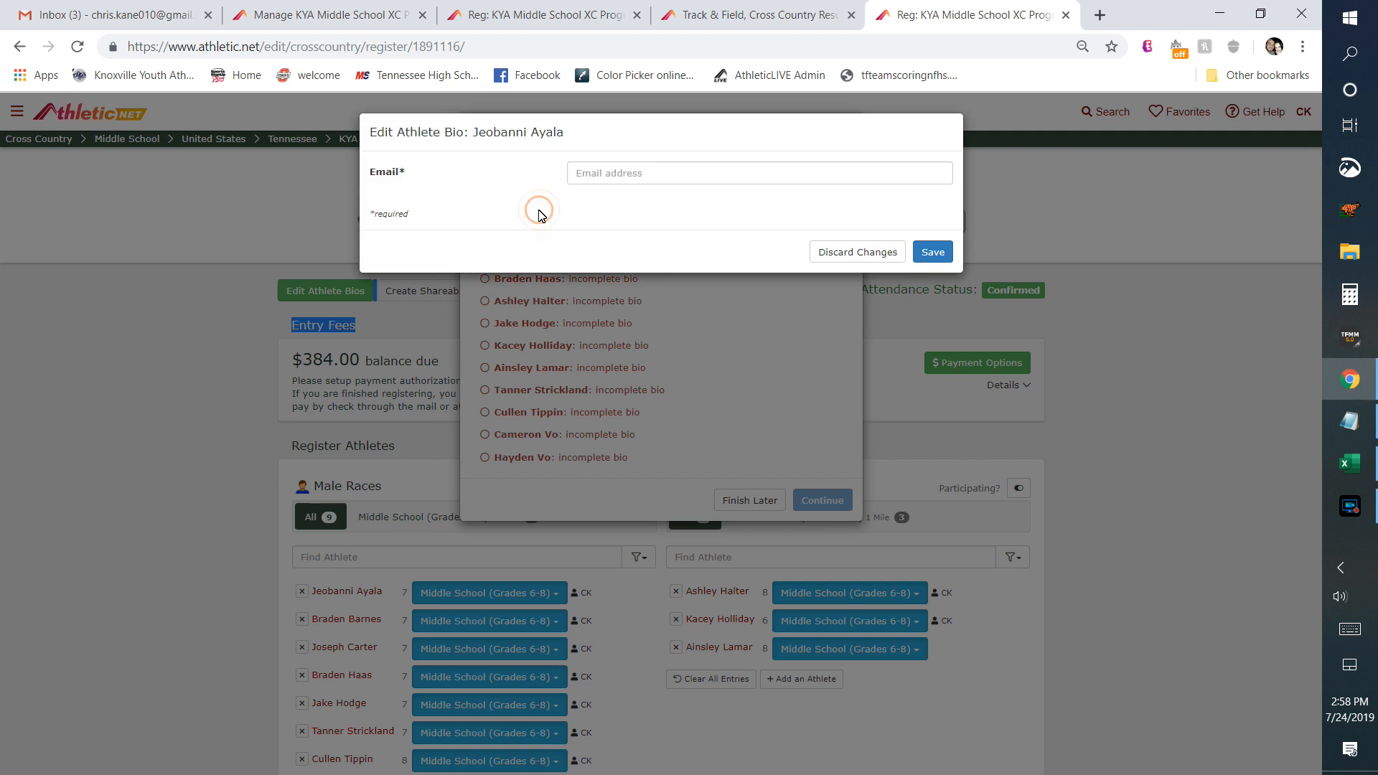
click(593, 175)
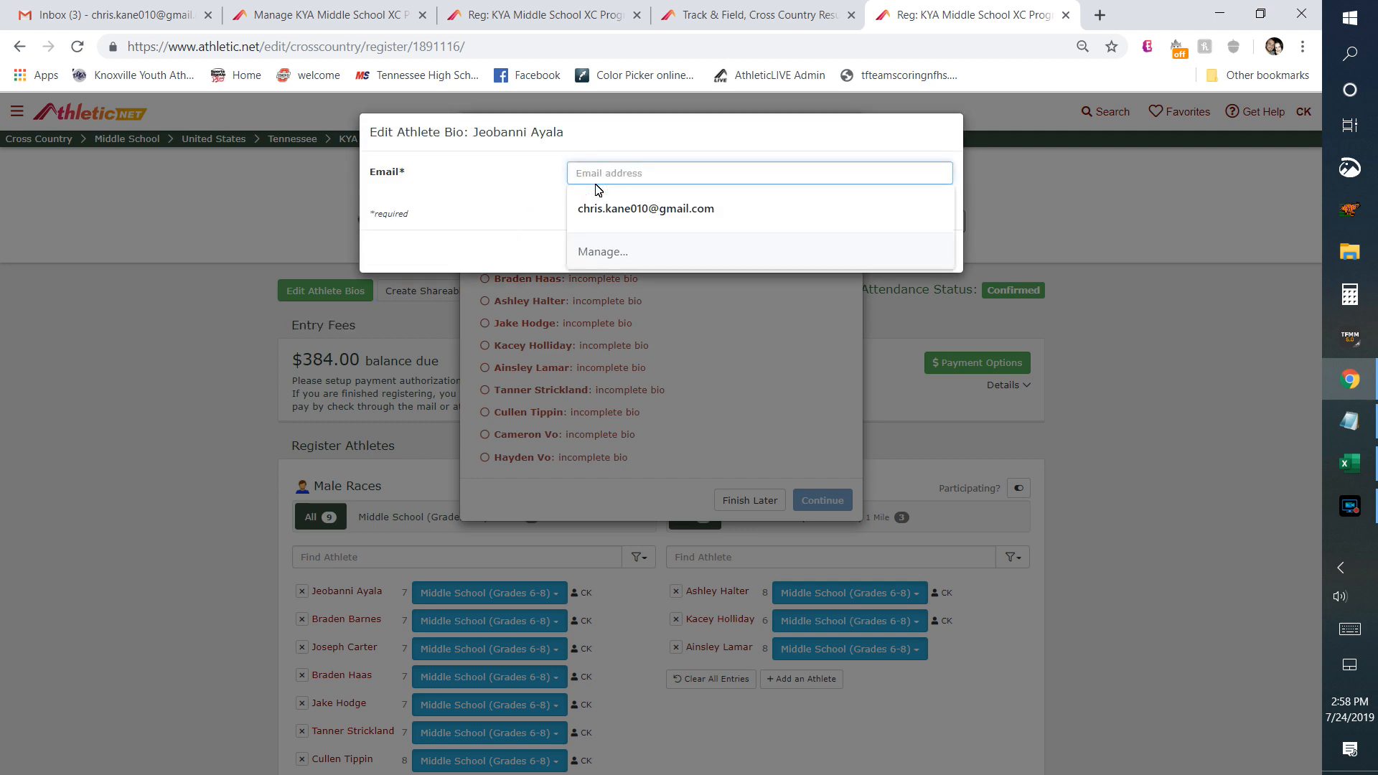
text(afjadij)
click(854, 252)
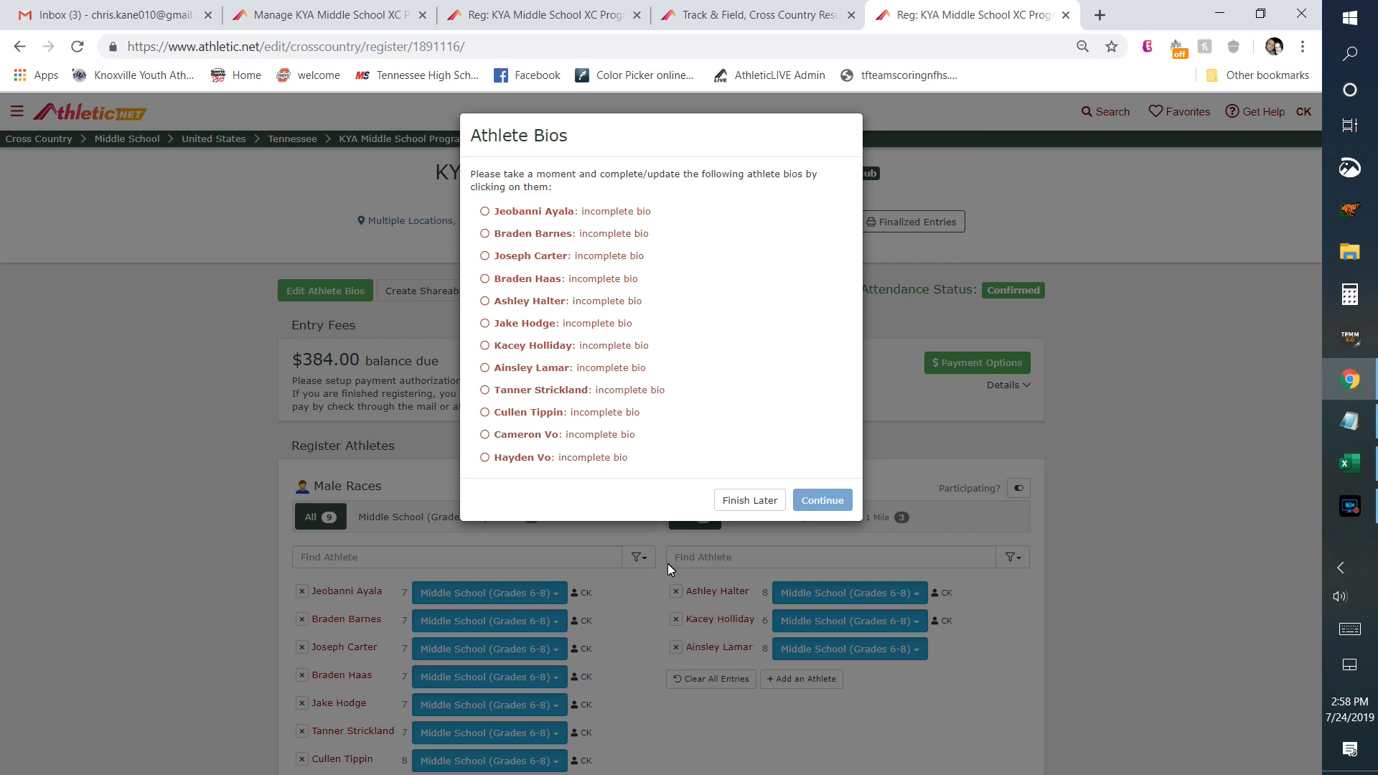
click(750, 501)
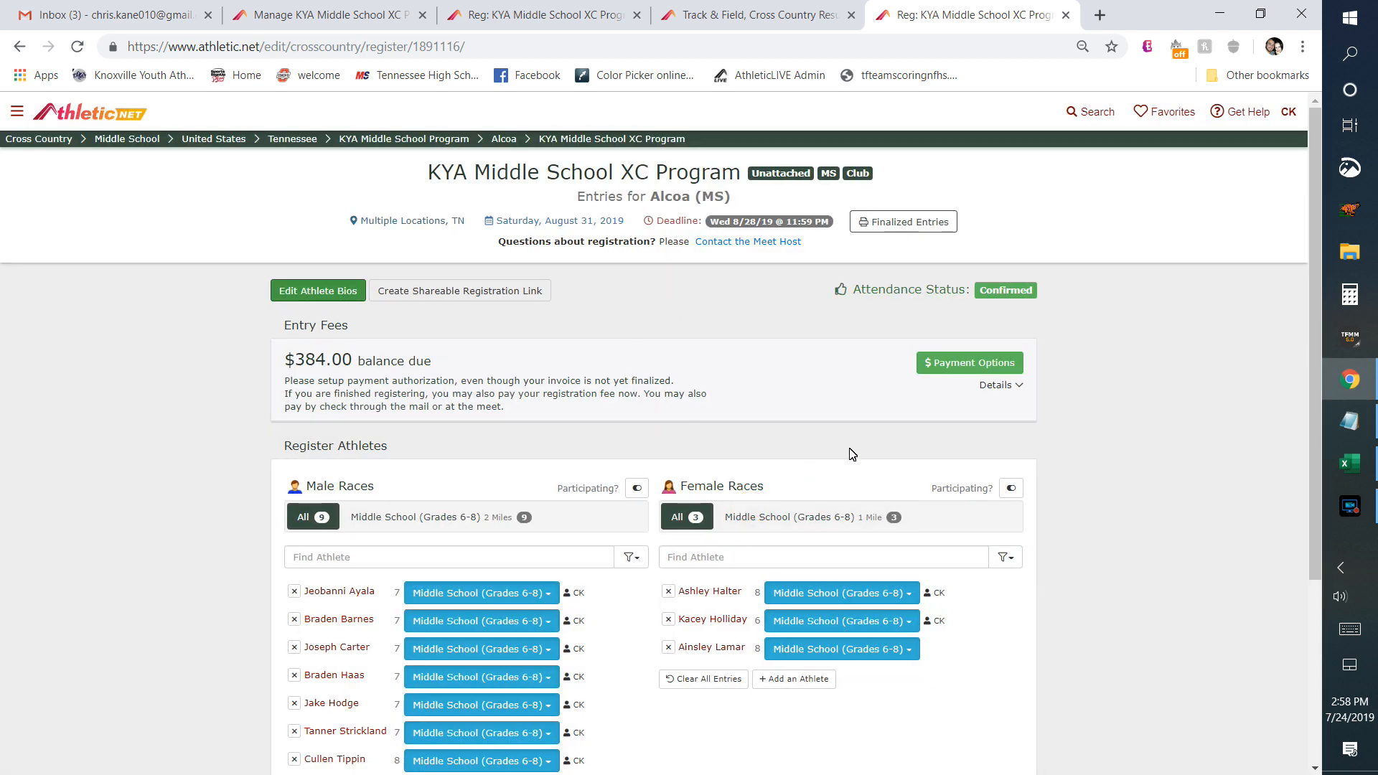
Step: Open the meet invoice from the registration page, examine the payment options and entry fees, and close it
click(965, 364)
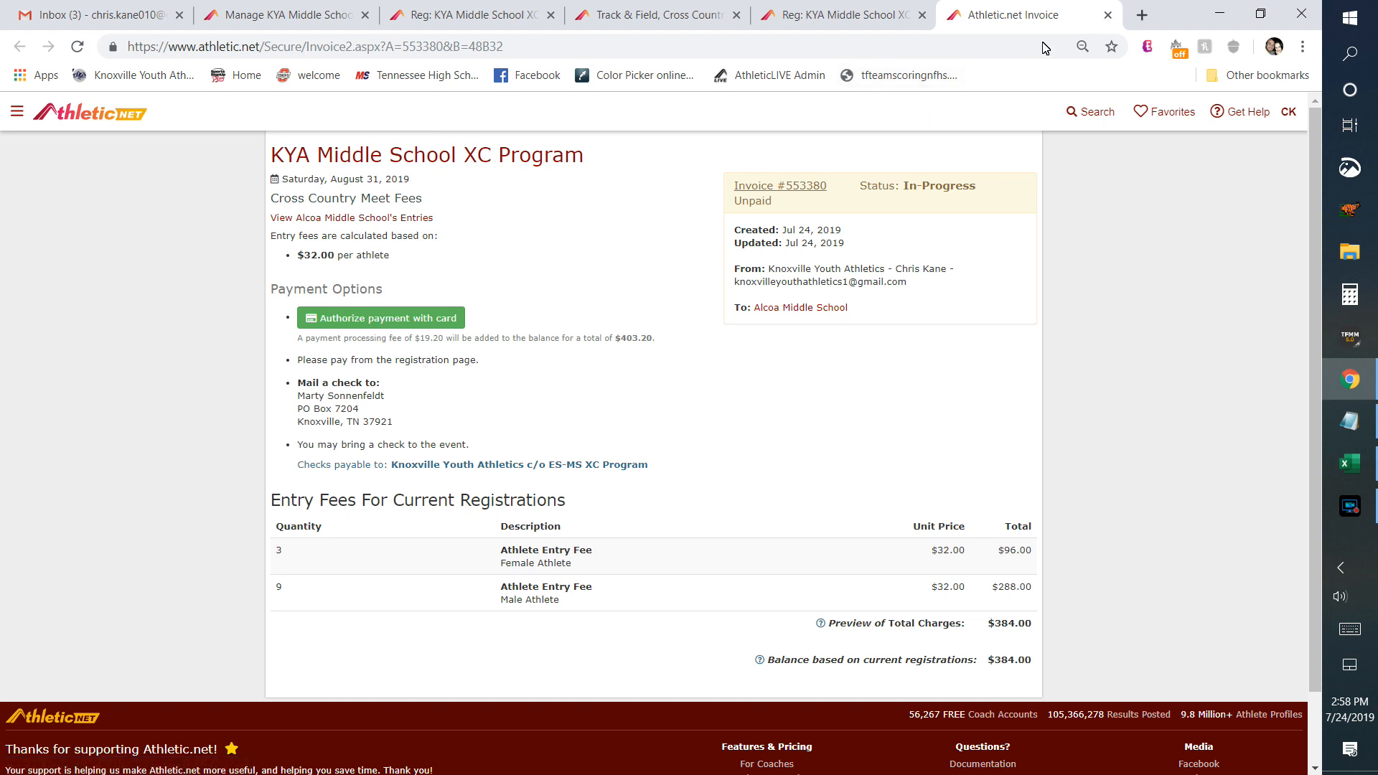
click(1109, 15)
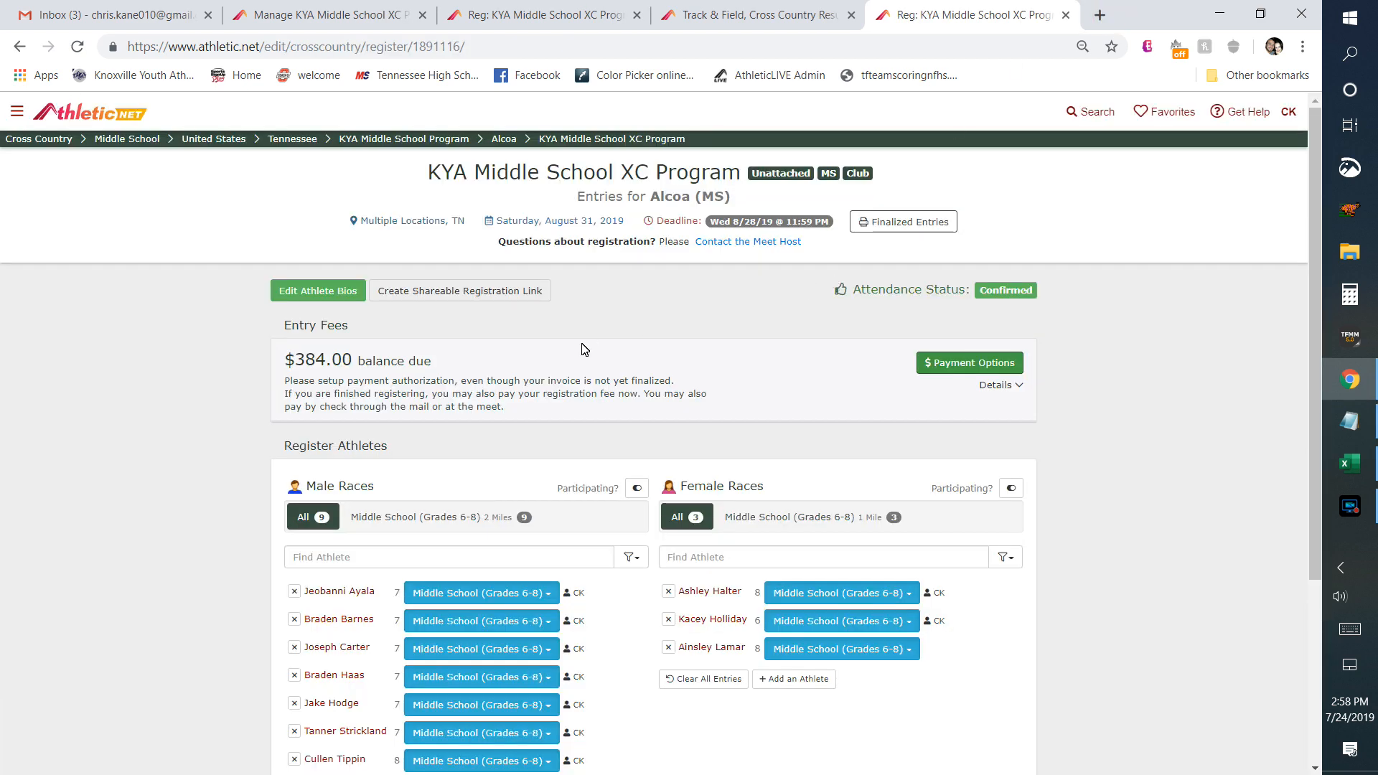
click(707, 10)
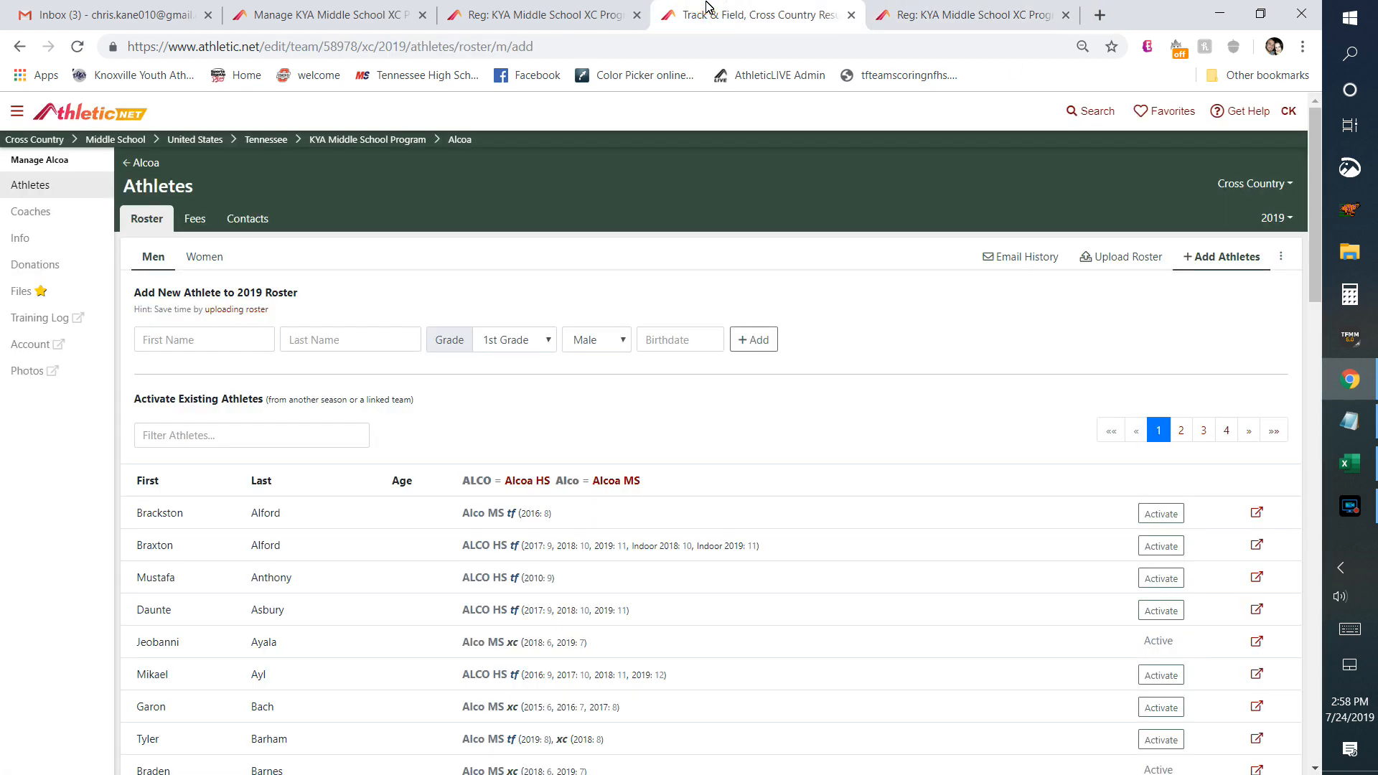
click(967, 10)
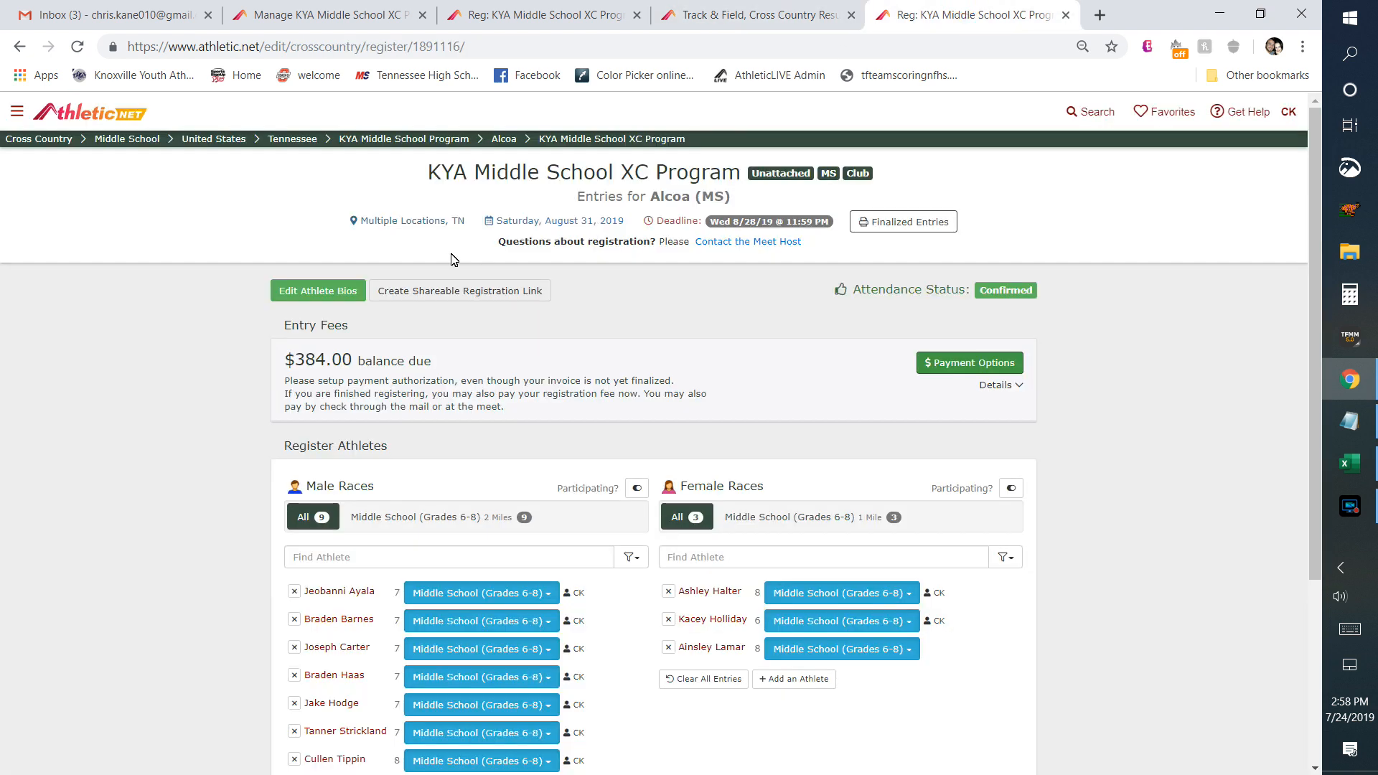
Step: Return to the Alcoa team home page and open athlete registration for the Victor Ashe Park Fall Classic
click(495, 142)
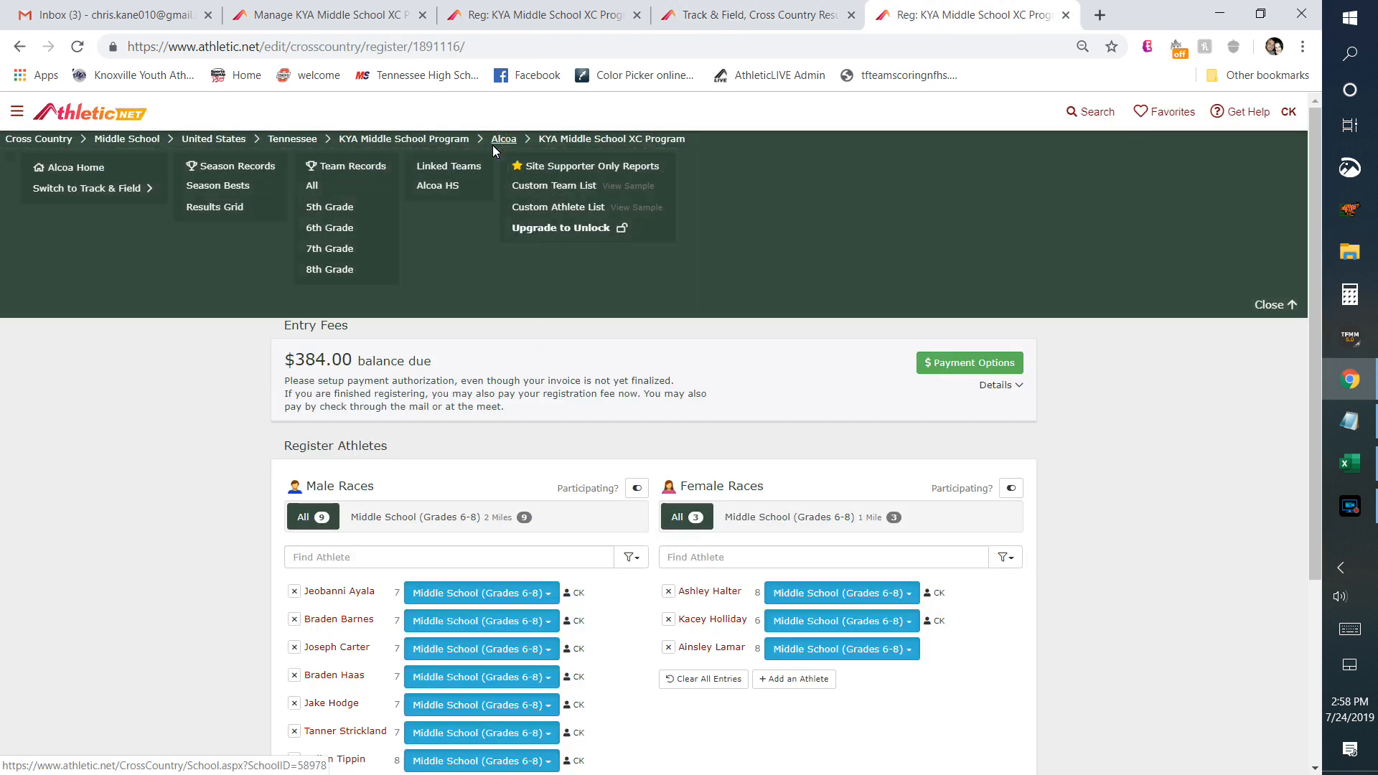
click(115, 171)
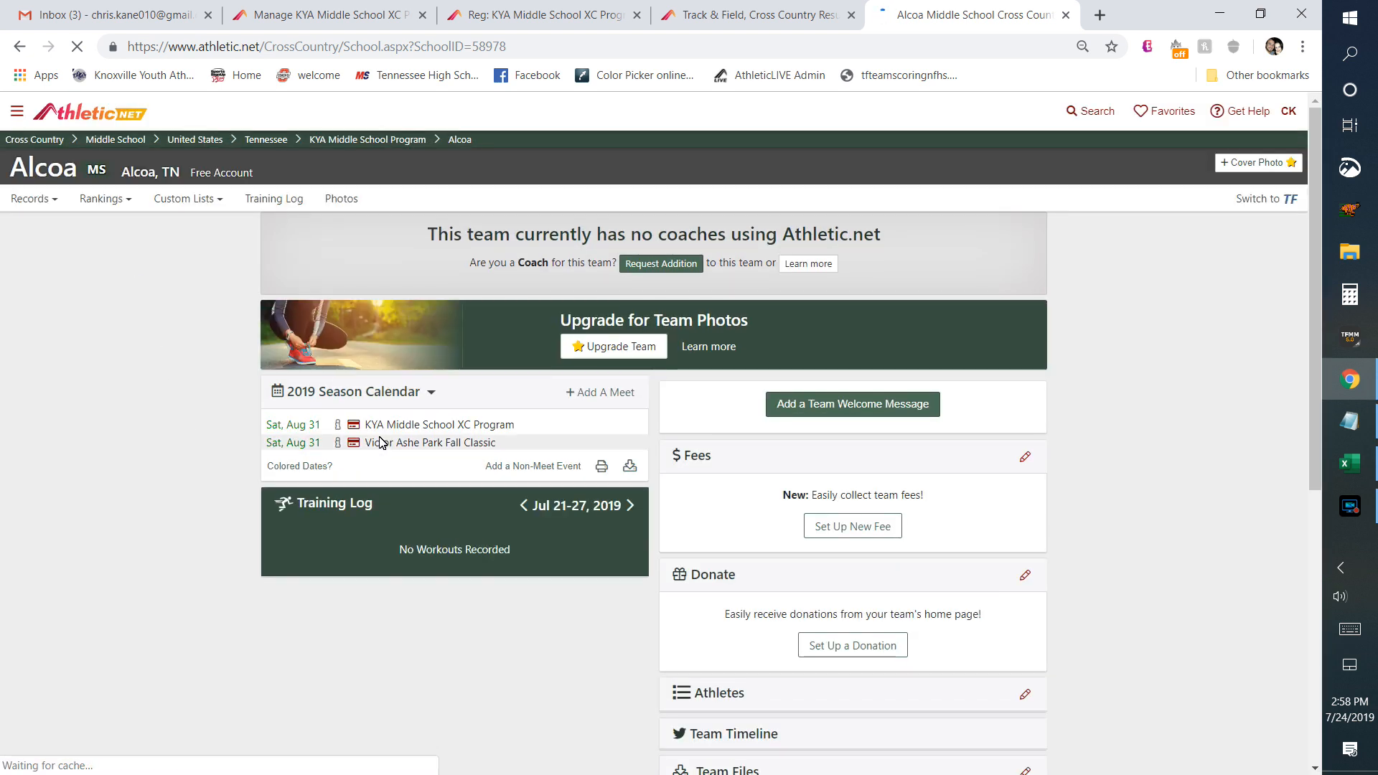
click(382, 444)
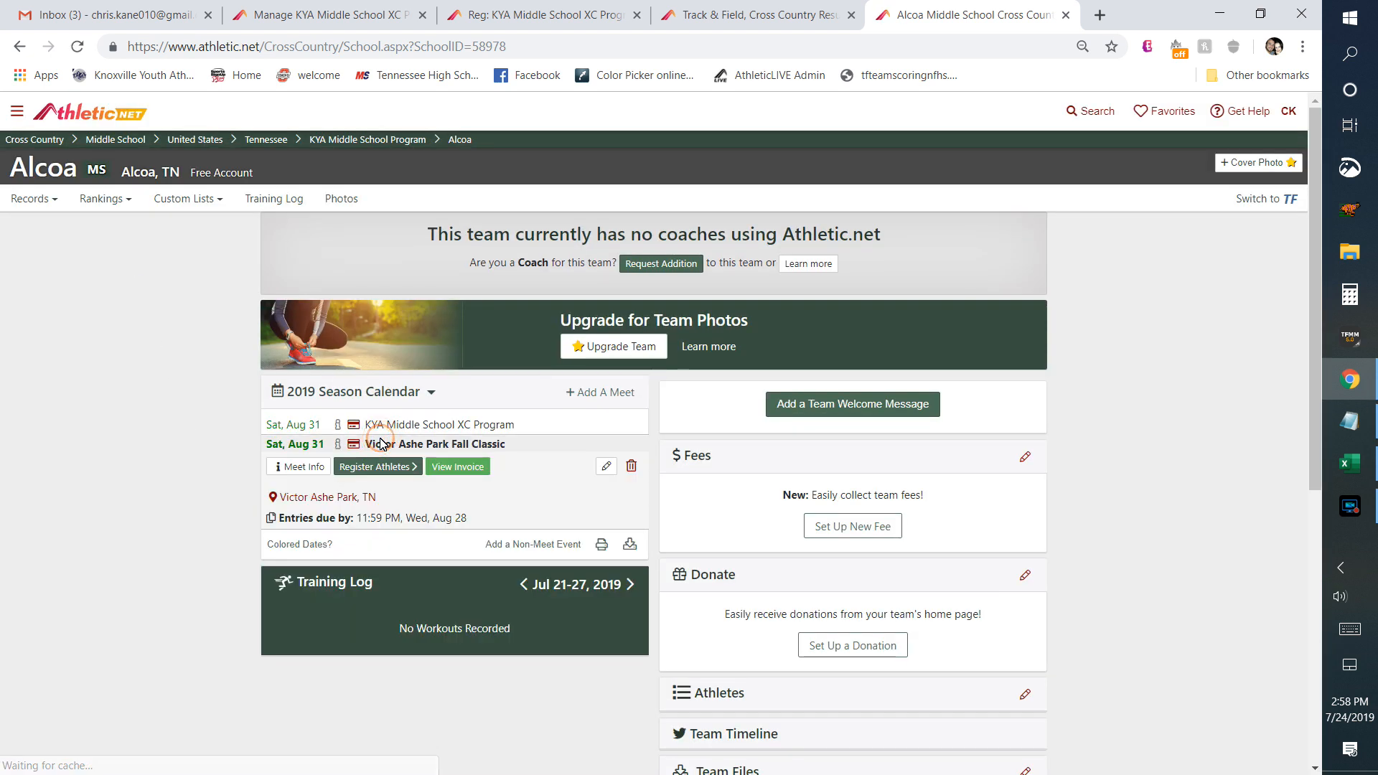
click(404, 468)
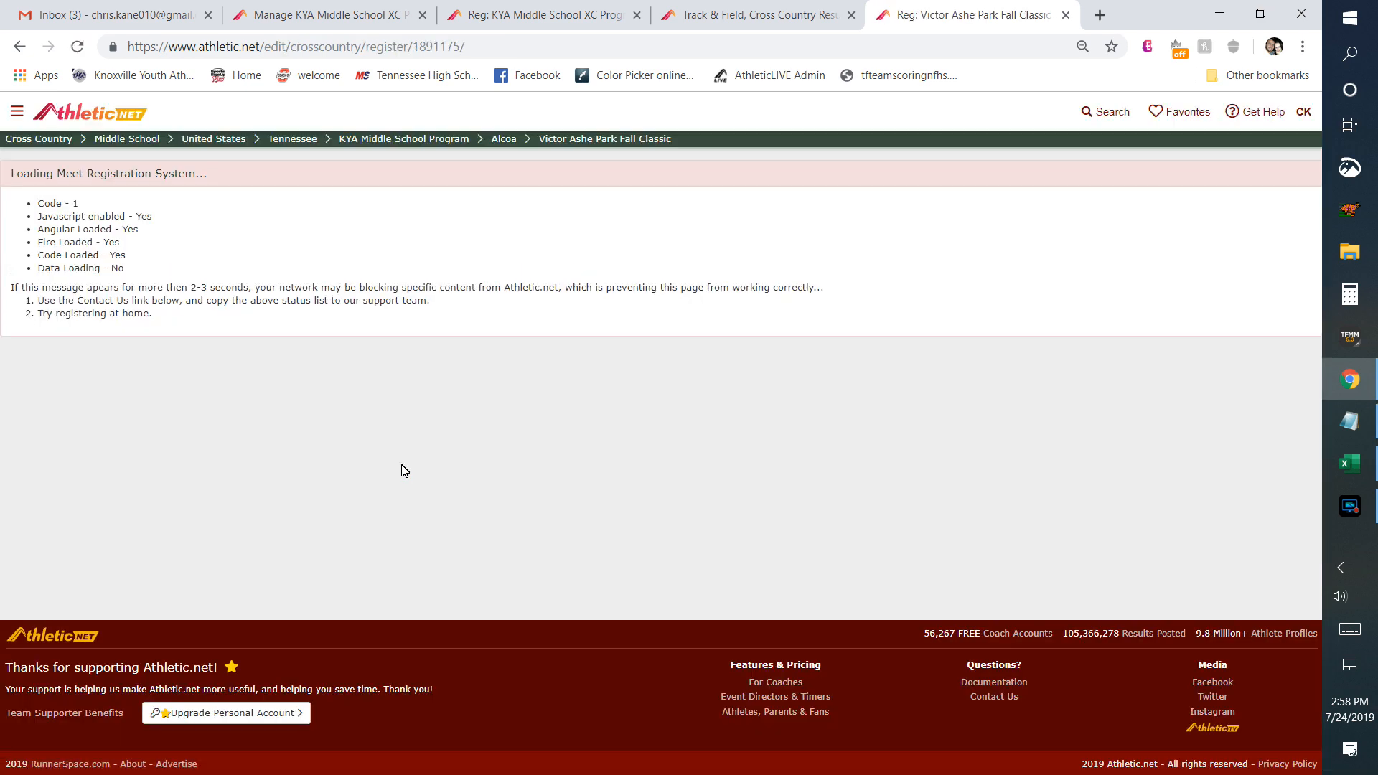
Step: Register all three female athletes for the Middle School (Grades 6-8) race at the Victor Ashe Park Fall Classic
scroll(623, 547, down, 4)
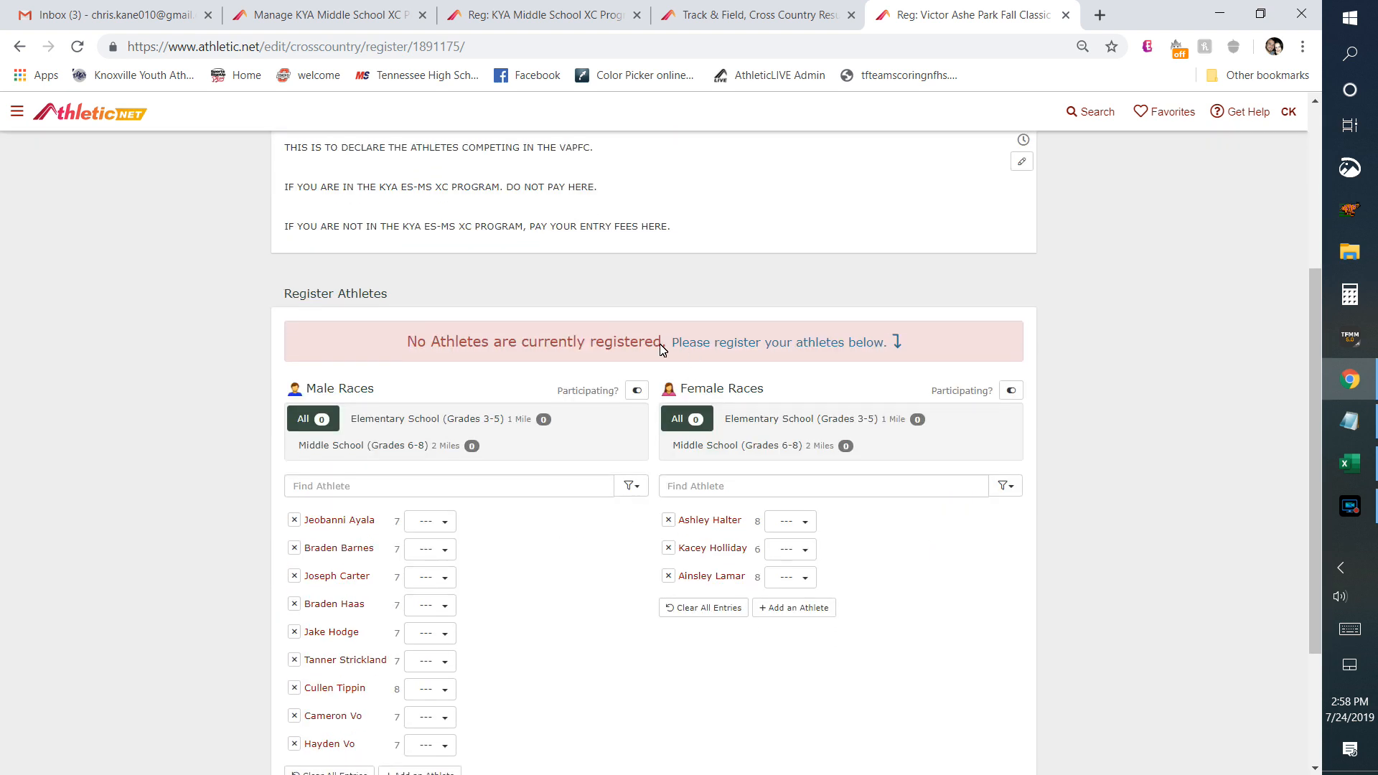
click(793, 526)
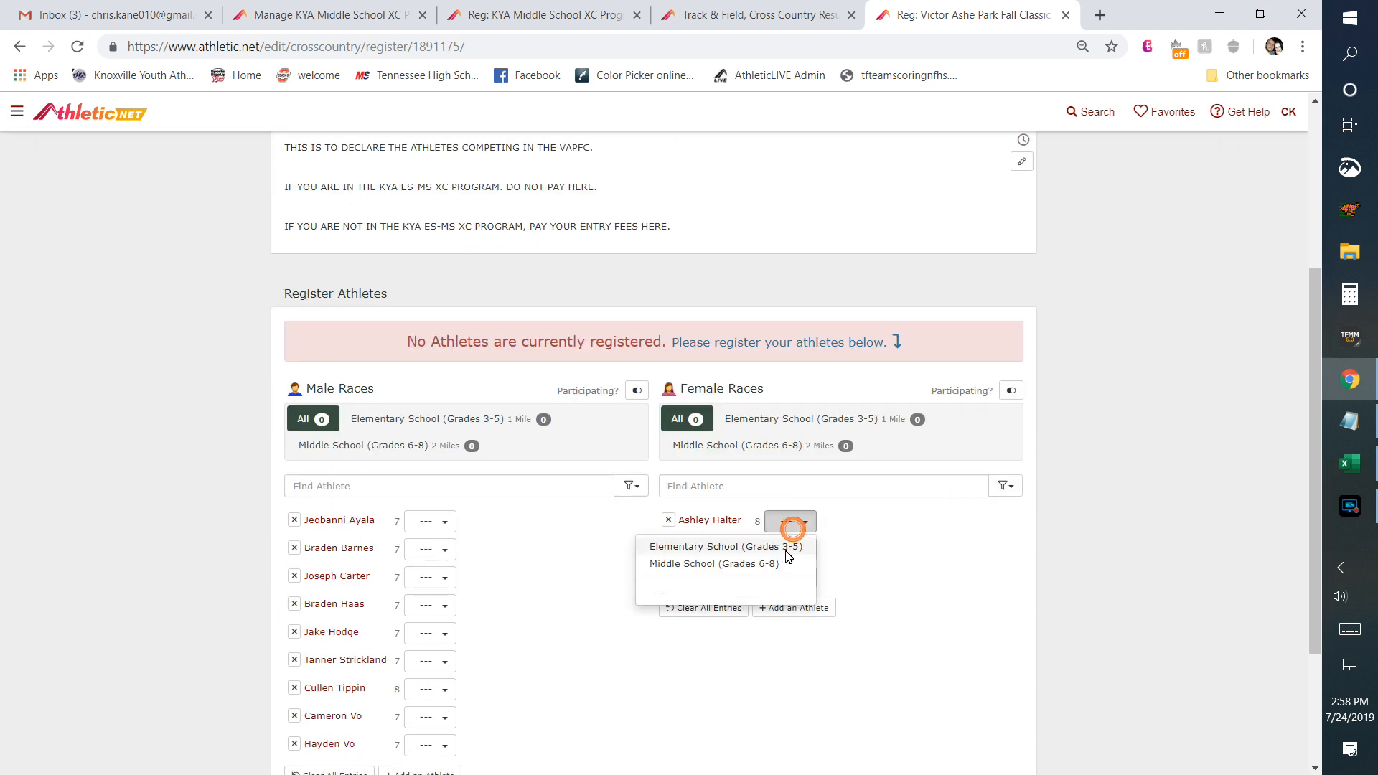
click(773, 562)
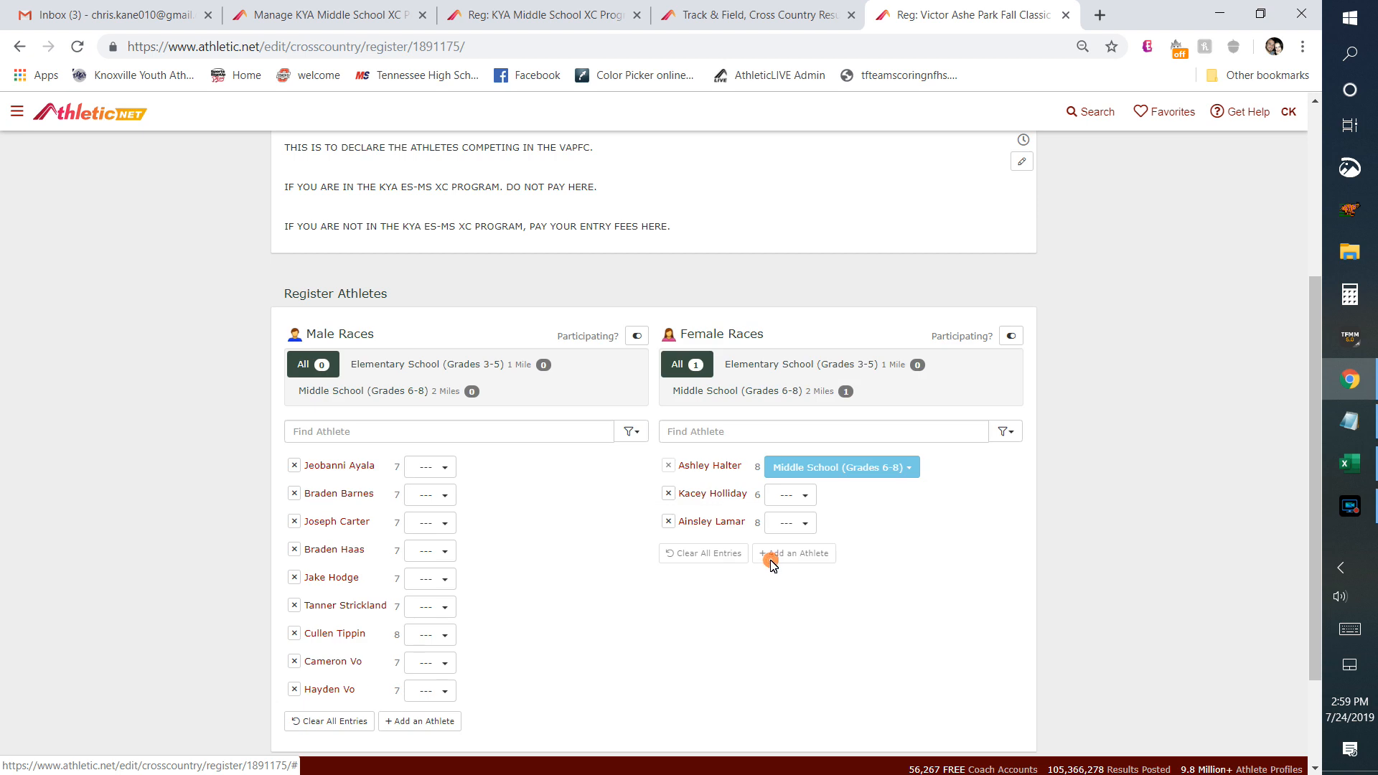
click(787, 517)
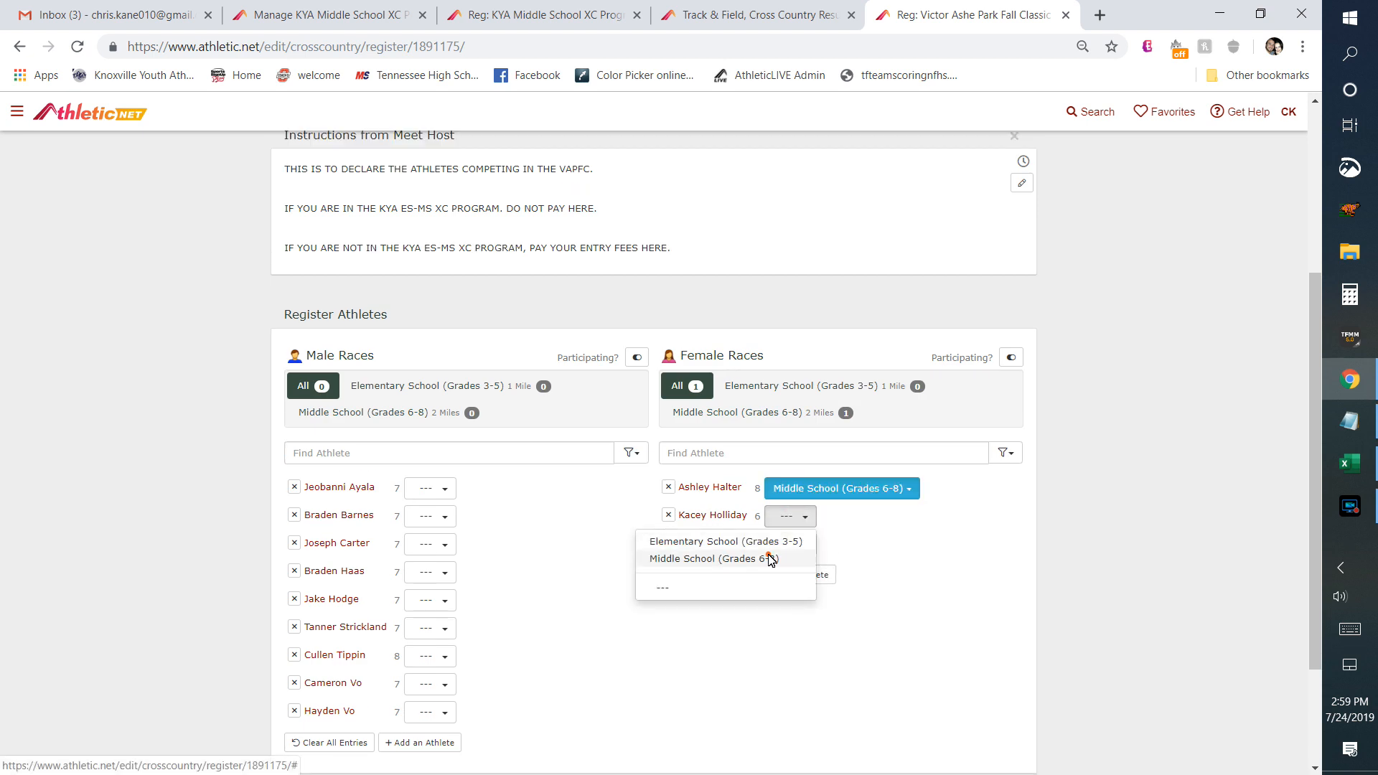
click(772, 556)
click(789, 547)
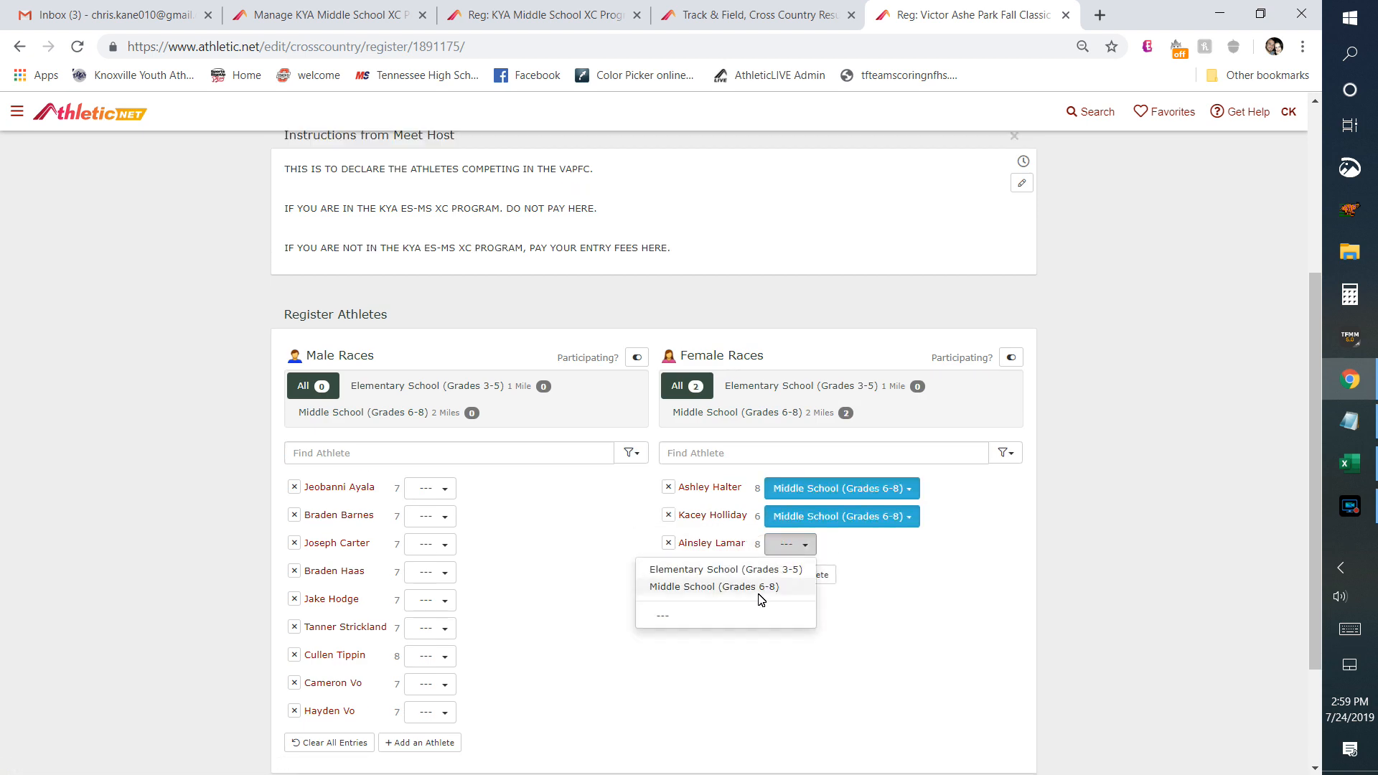
click(764, 587)
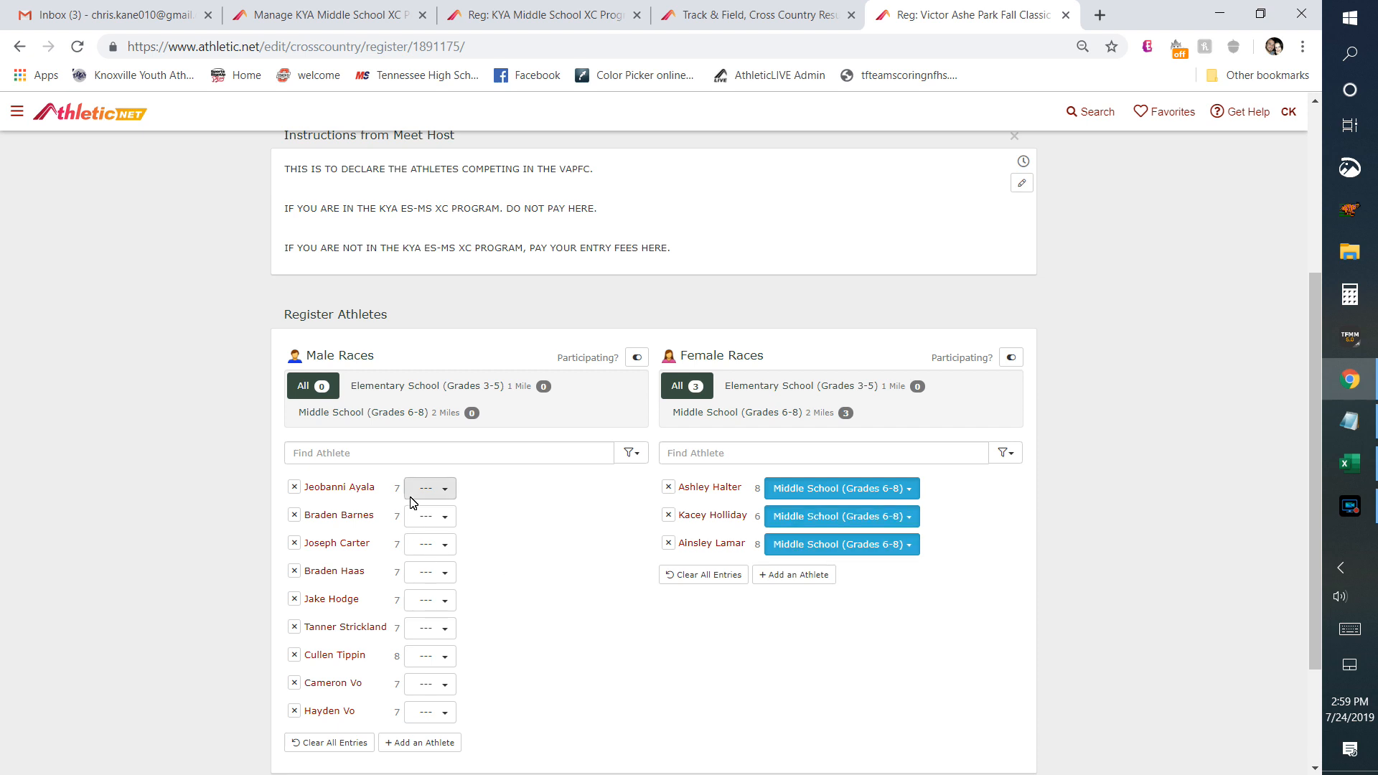
Step: Review the entry fees and the meet host's payment instructions for the Victor Ashe Park Fall Classic
scroll(624, 659, up, 2)
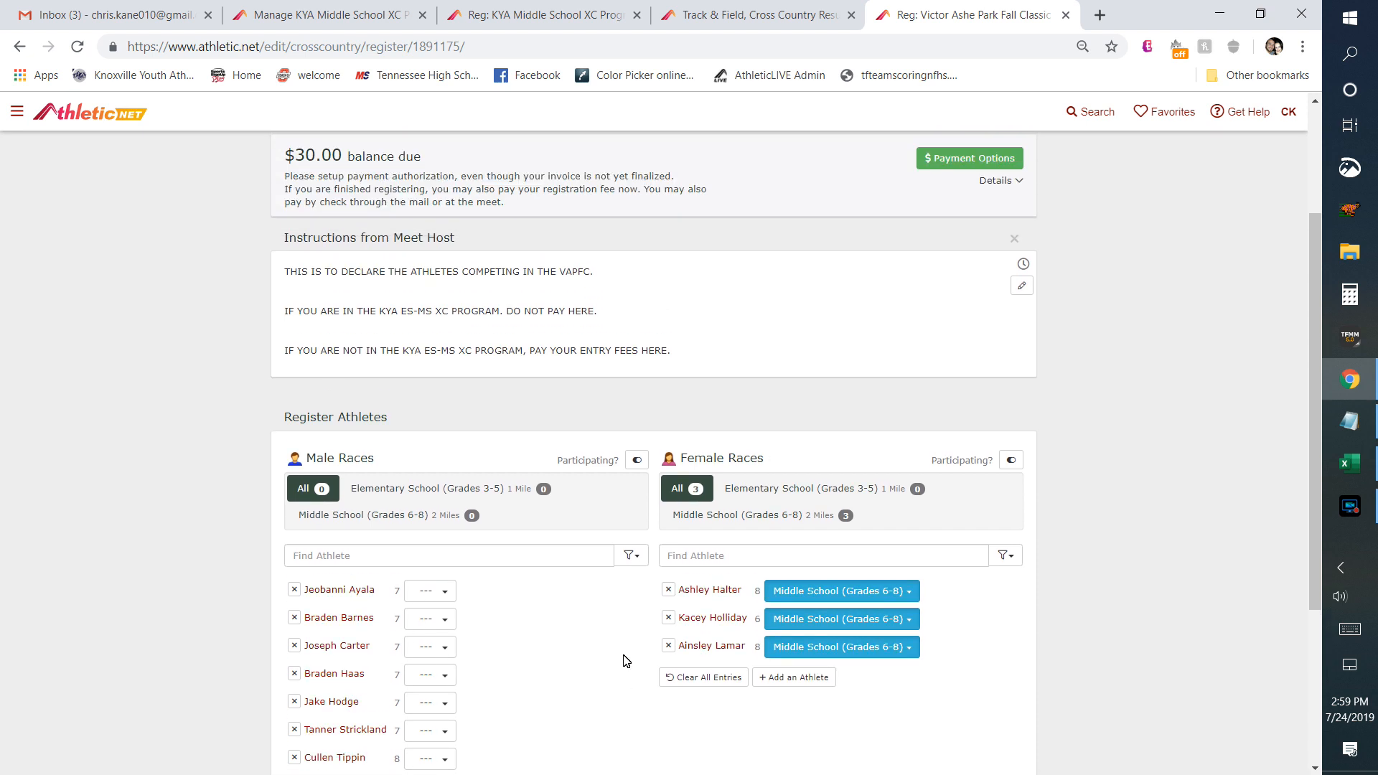
scroll(678, 366, up, 2)
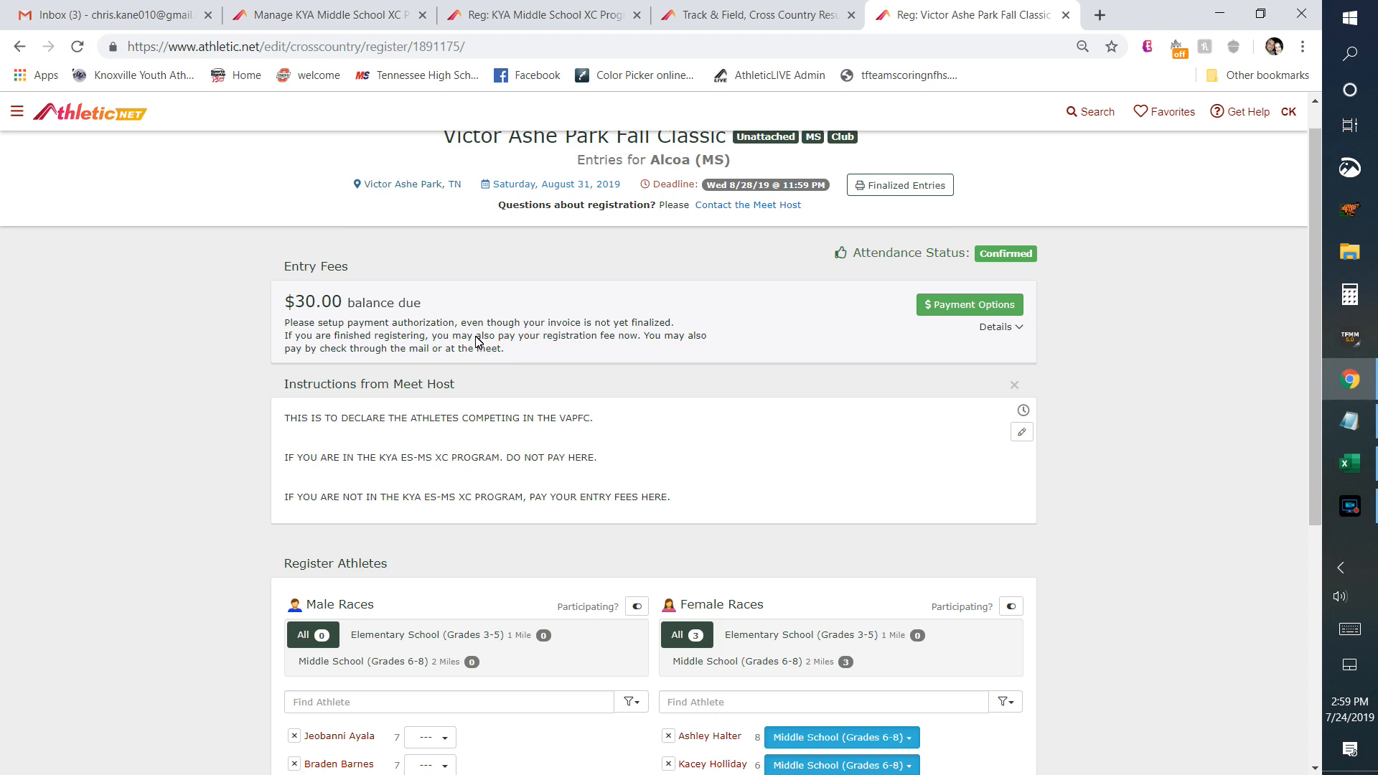
scroll(477, 345, down, 1)
scroll(478, 341, down, 2)
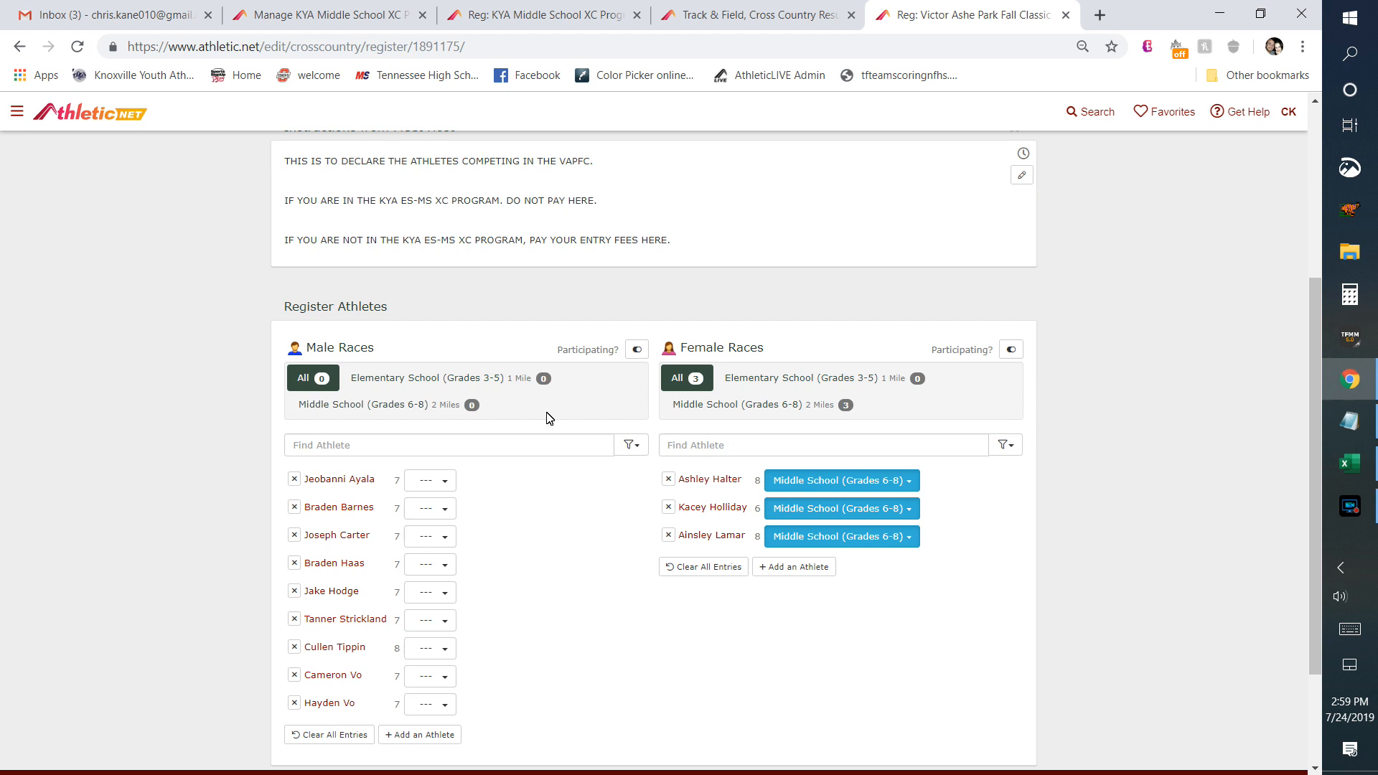
scroll(655, 524, up, 4)
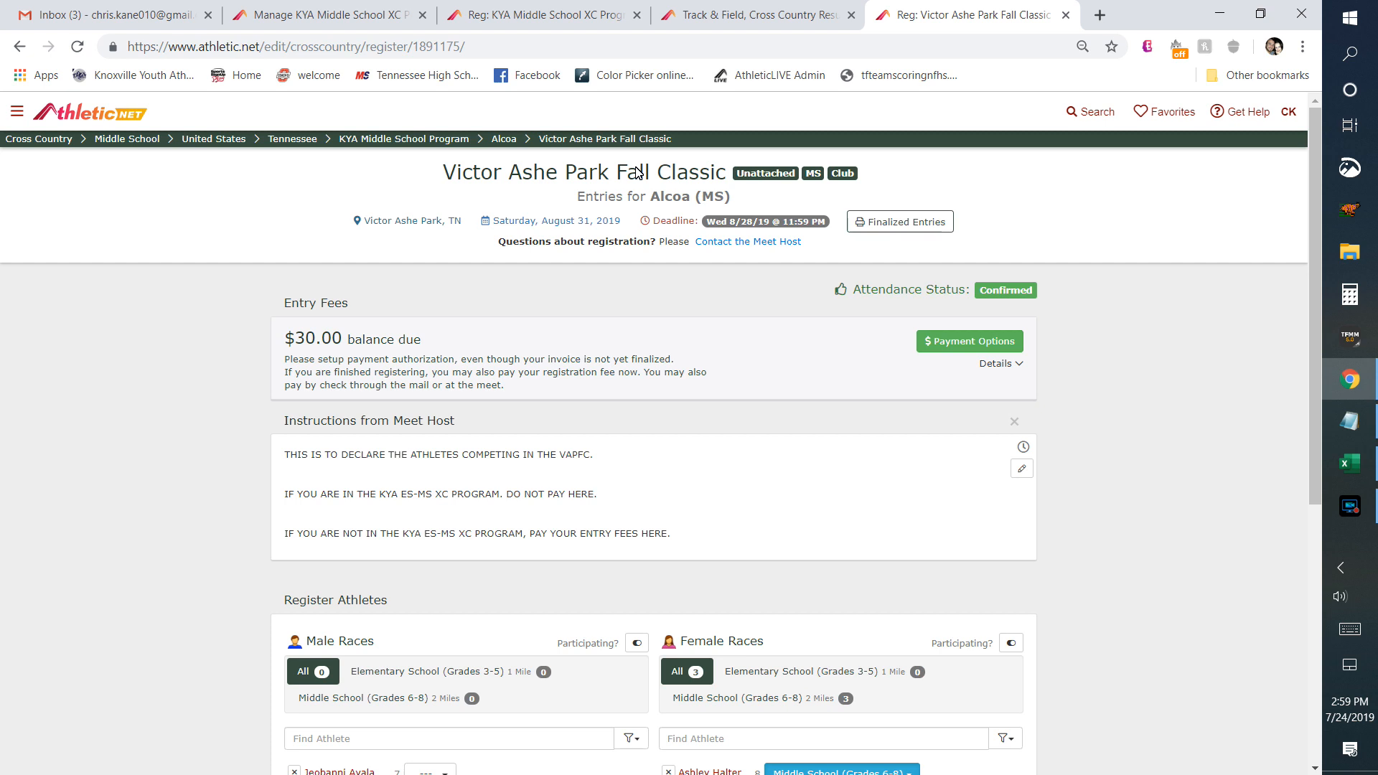
Step: Open the Tennessee middle school cross country home page and look through the teams under KYA Middle School Program
mouse_move(294, 147)
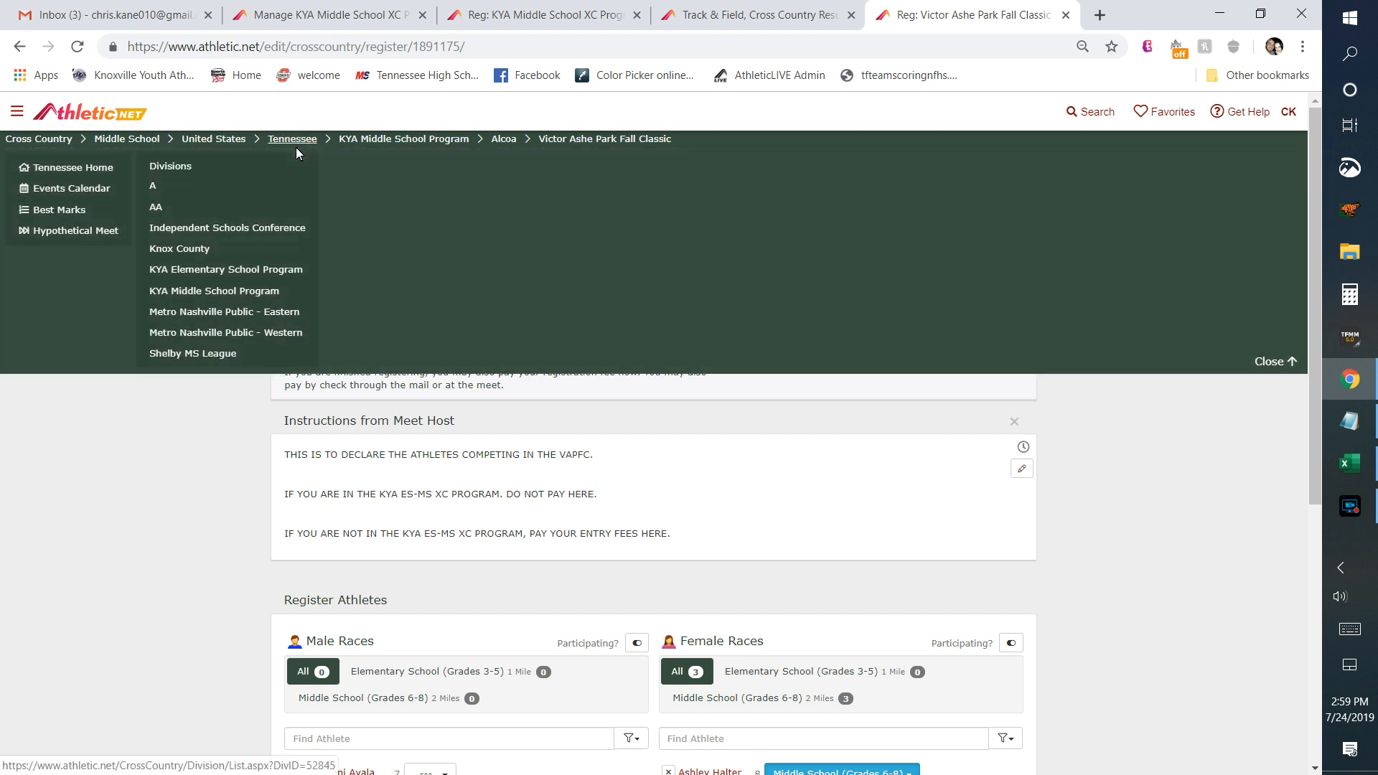
click(93, 173)
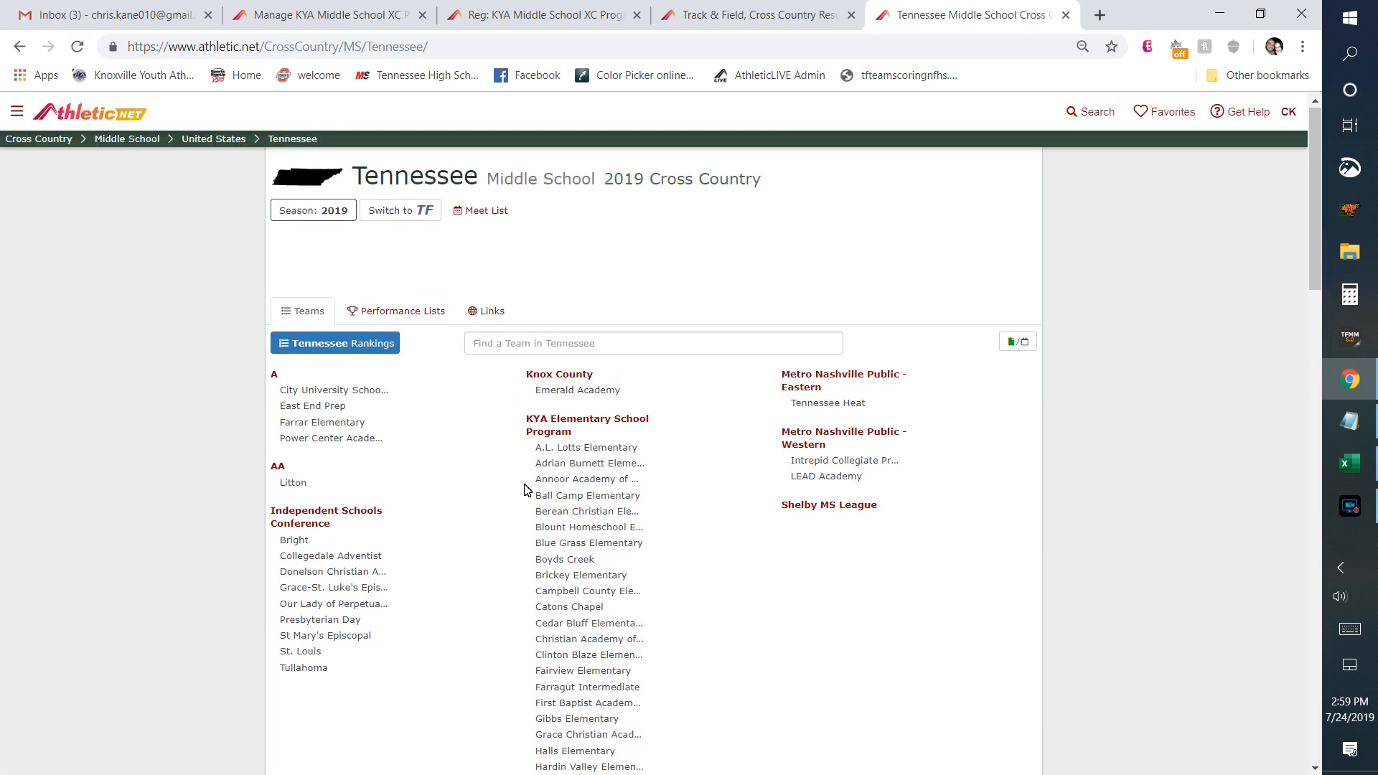
scroll(531, 480, down, 3)
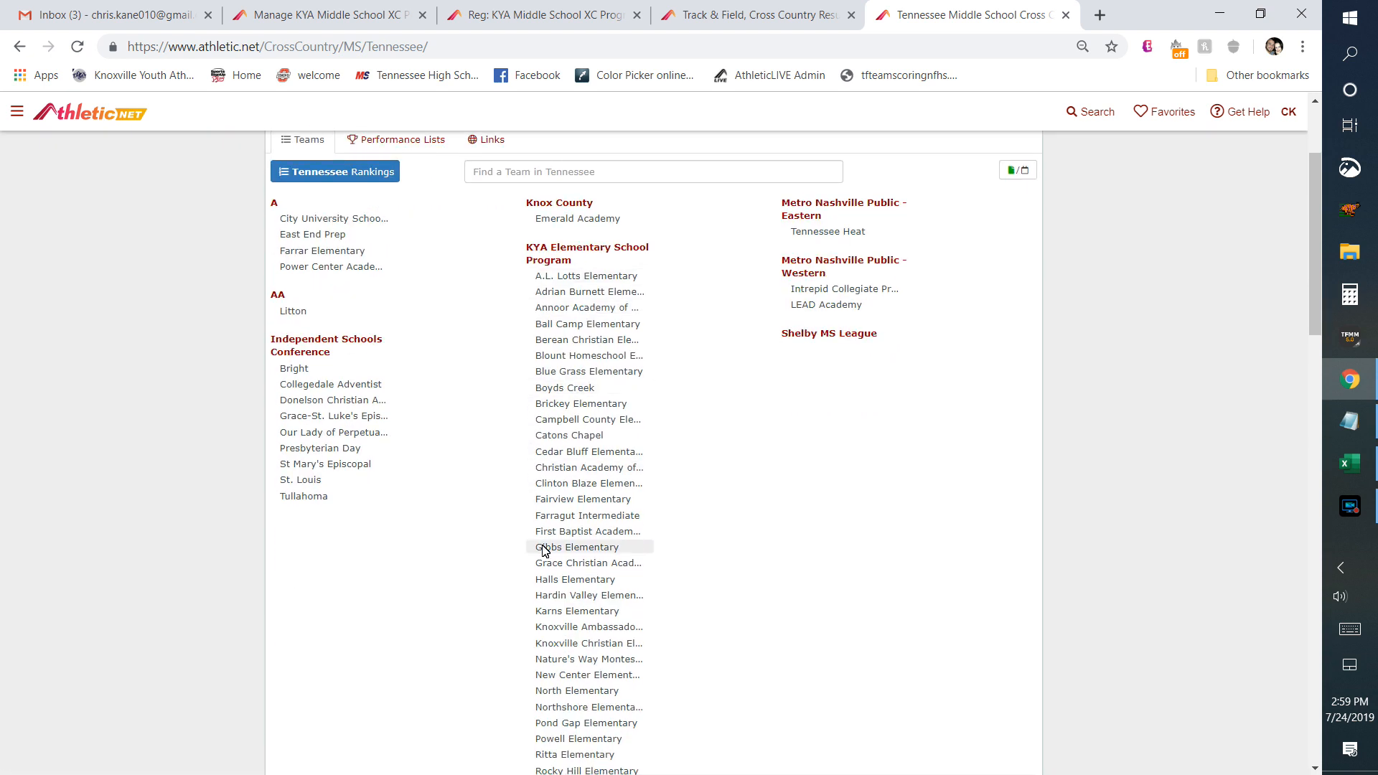
scroll(543, 545, down, 2)
scroll(544, 544, down, 4)
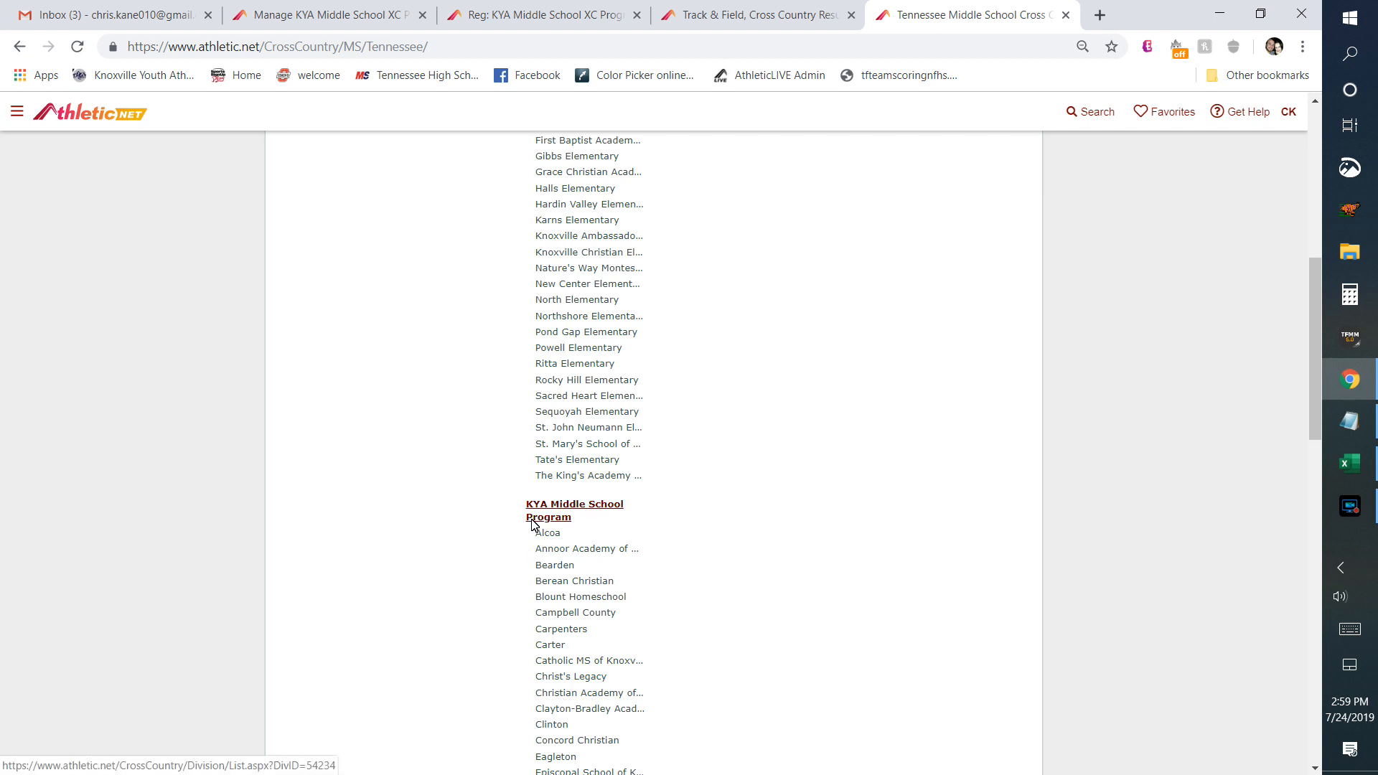
scroll(514, 588, down, 4)
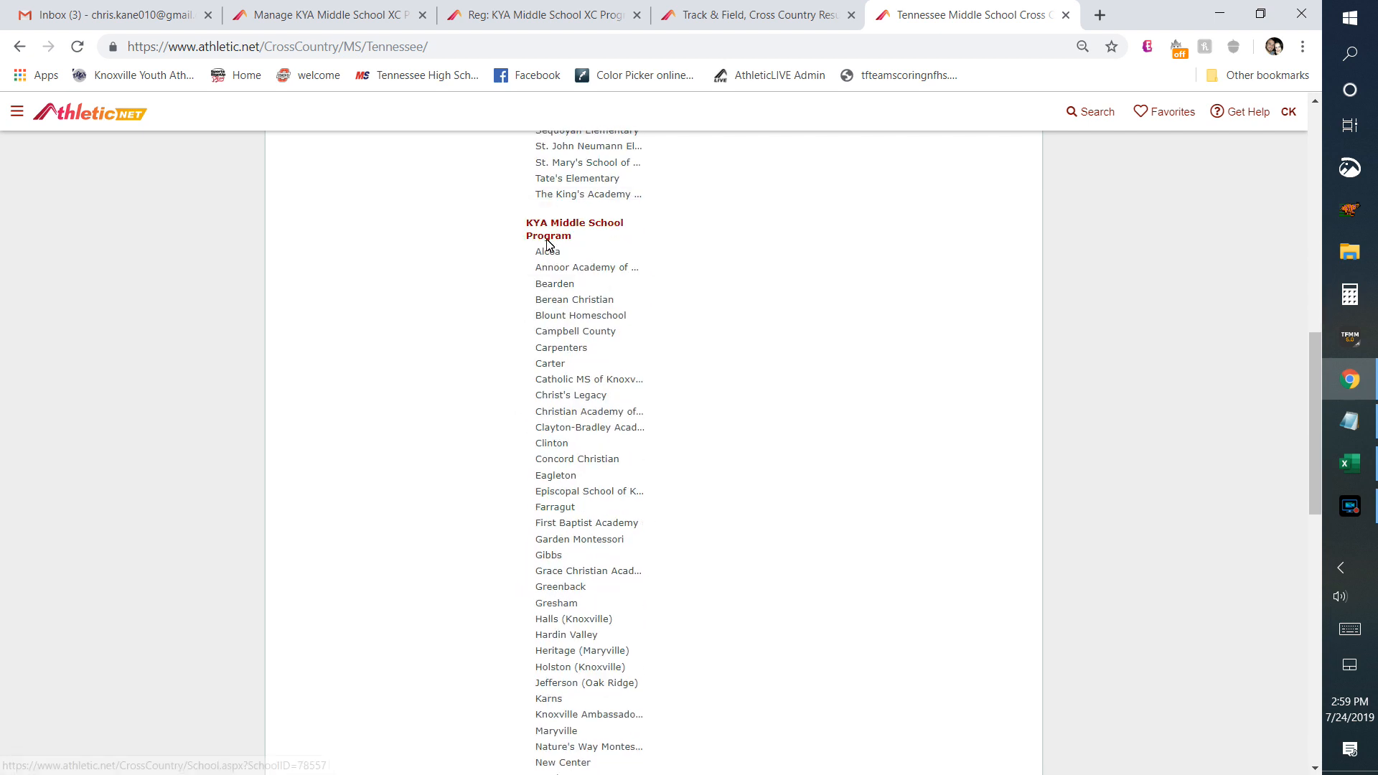
scroll(581, 529, down, 5)
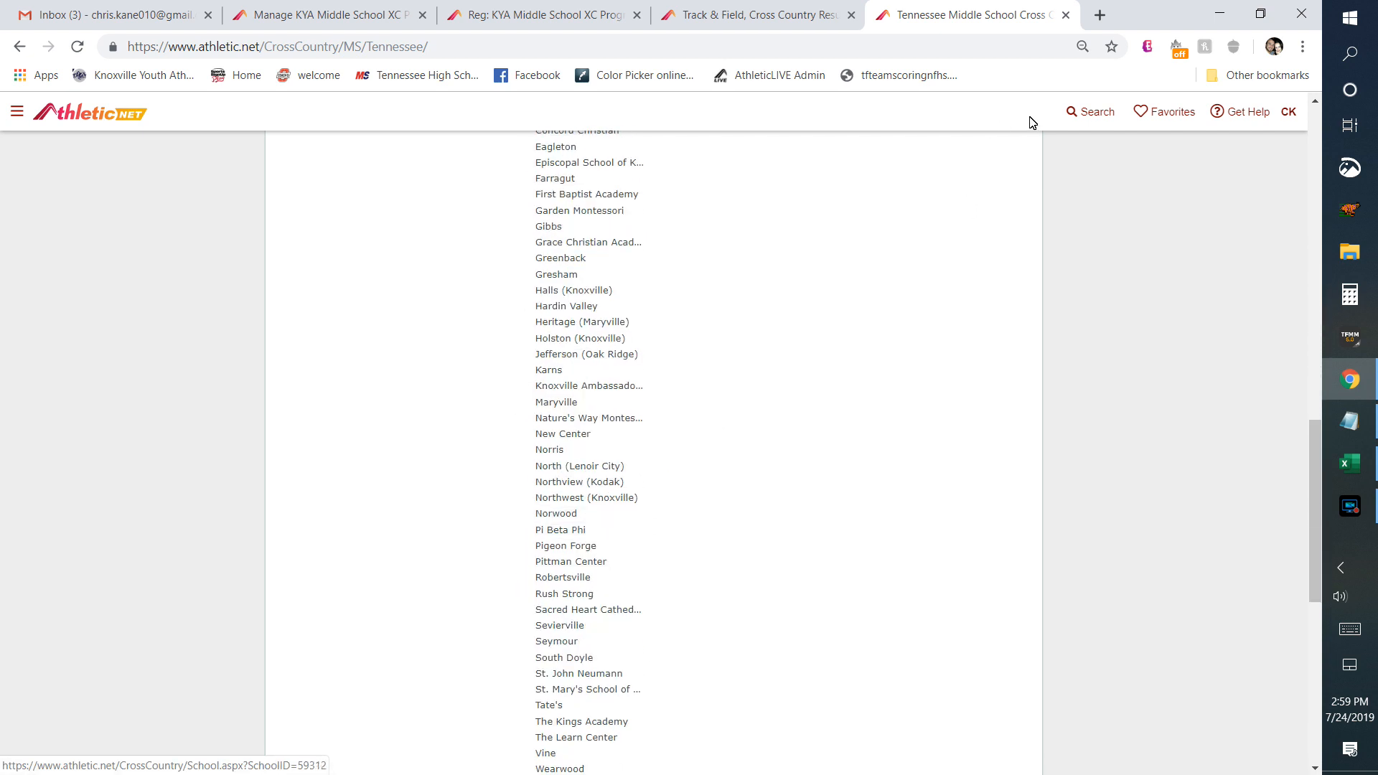
Step: Open the site search for athletes, teams, meets or help articles and close it without searching
click(1076, 117)
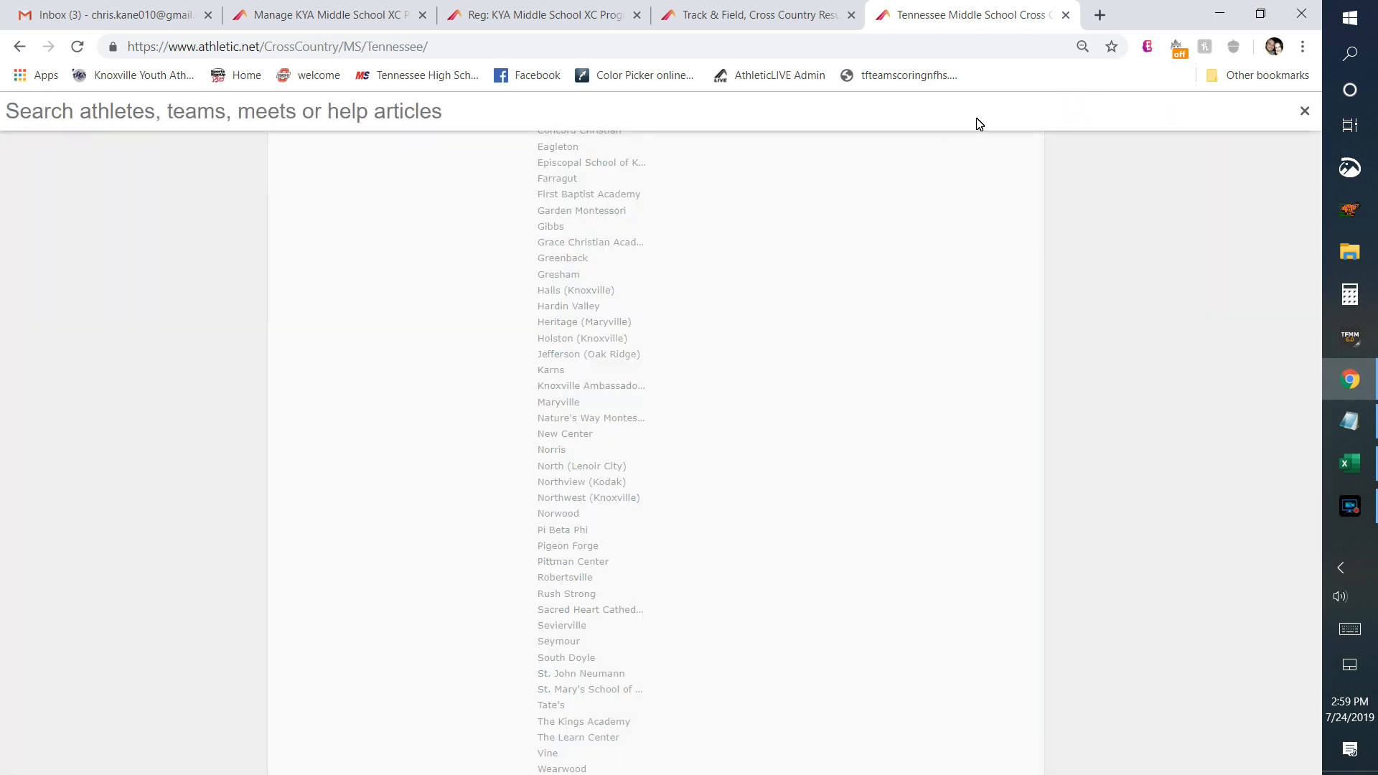
click(855, 275)
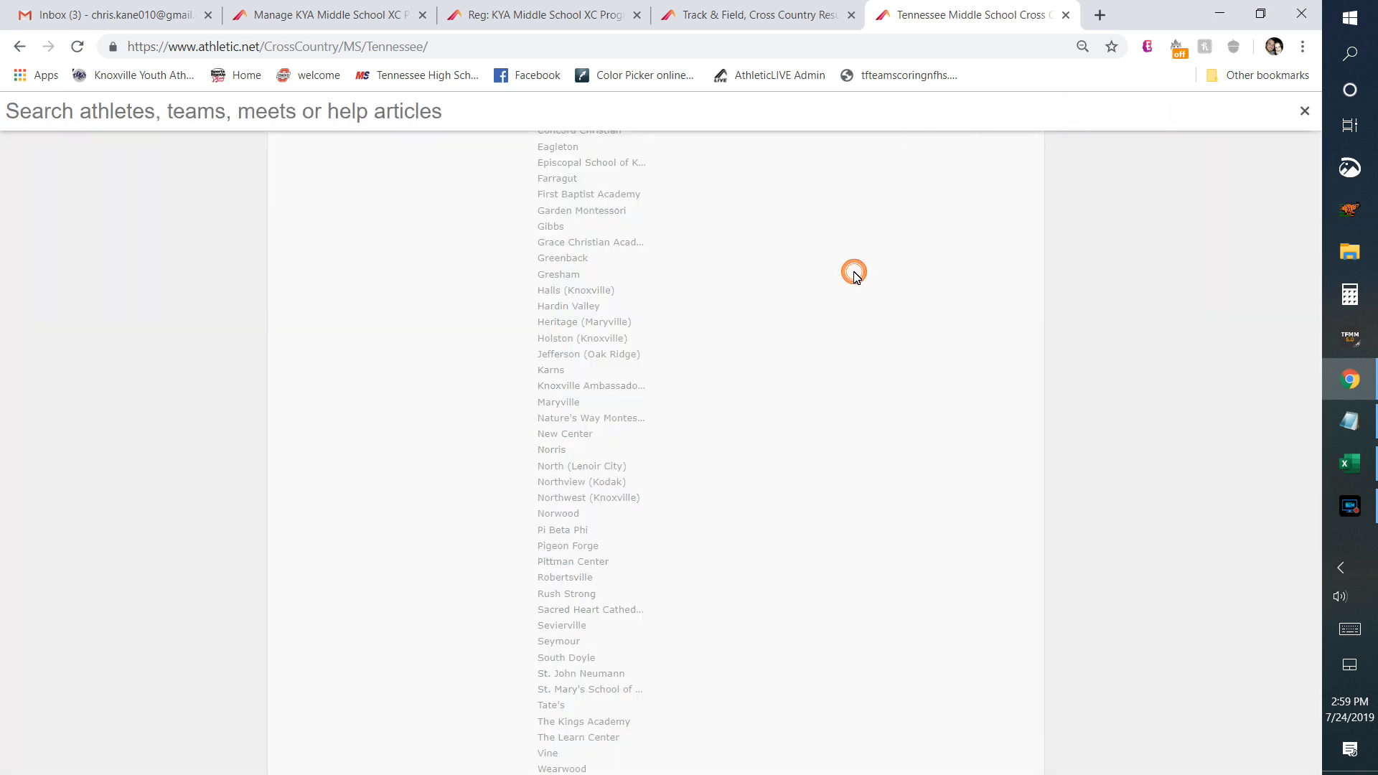
click(1305, 112)
Step: Look through the full Tennessee team list, from the KYA Elementary School Program teams to the last KYA Middle School Program team
scroll(894, 388, up, 3)
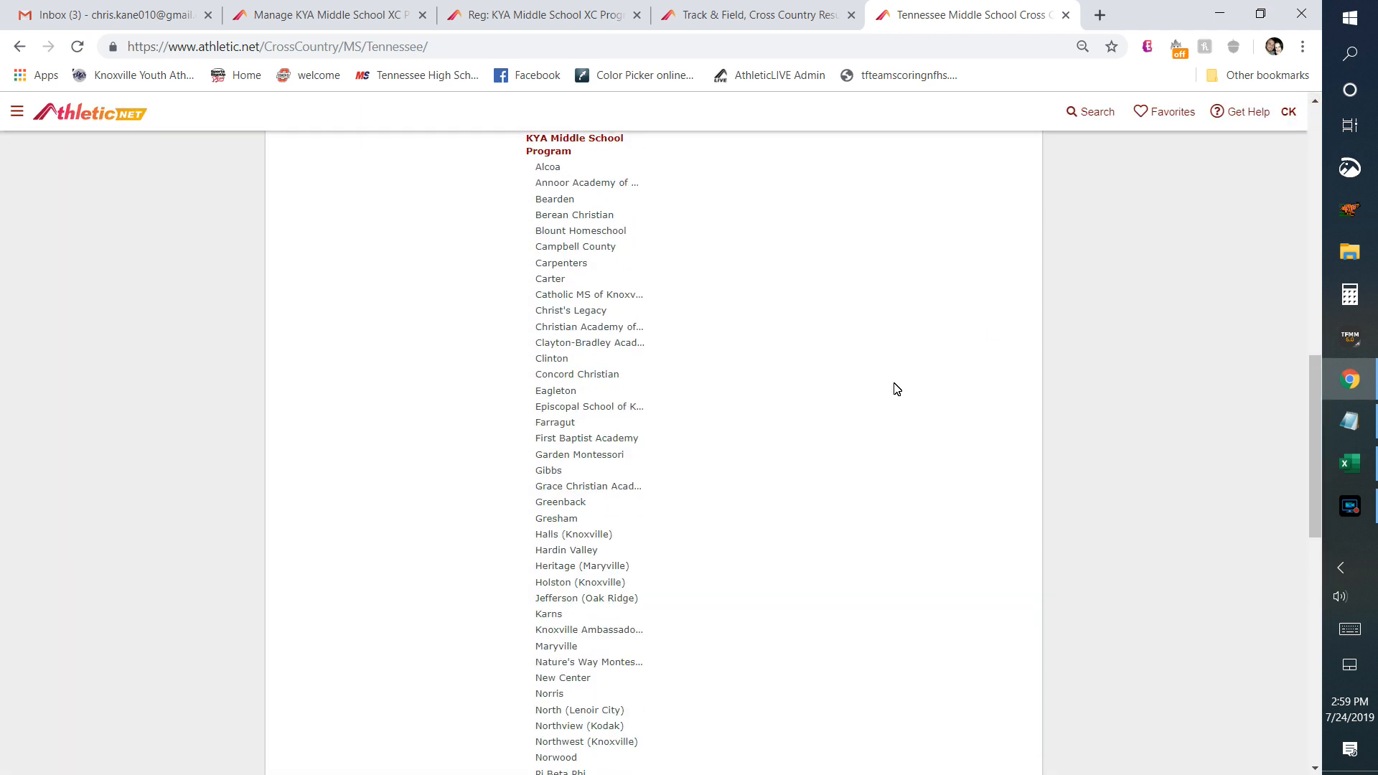
scroll(893, 387, up, 2)
scroll(895, 387, up, 10)
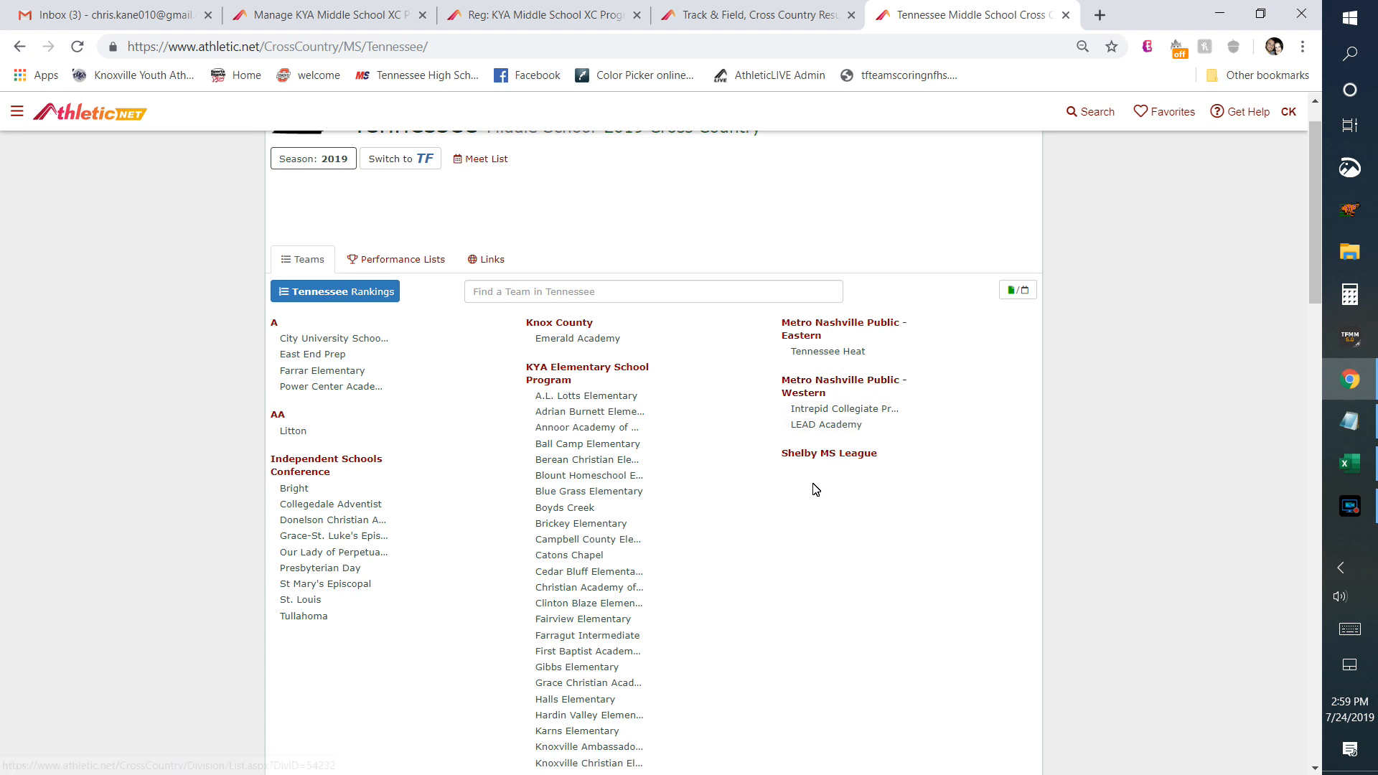
scroll(700, 659, down, 2)
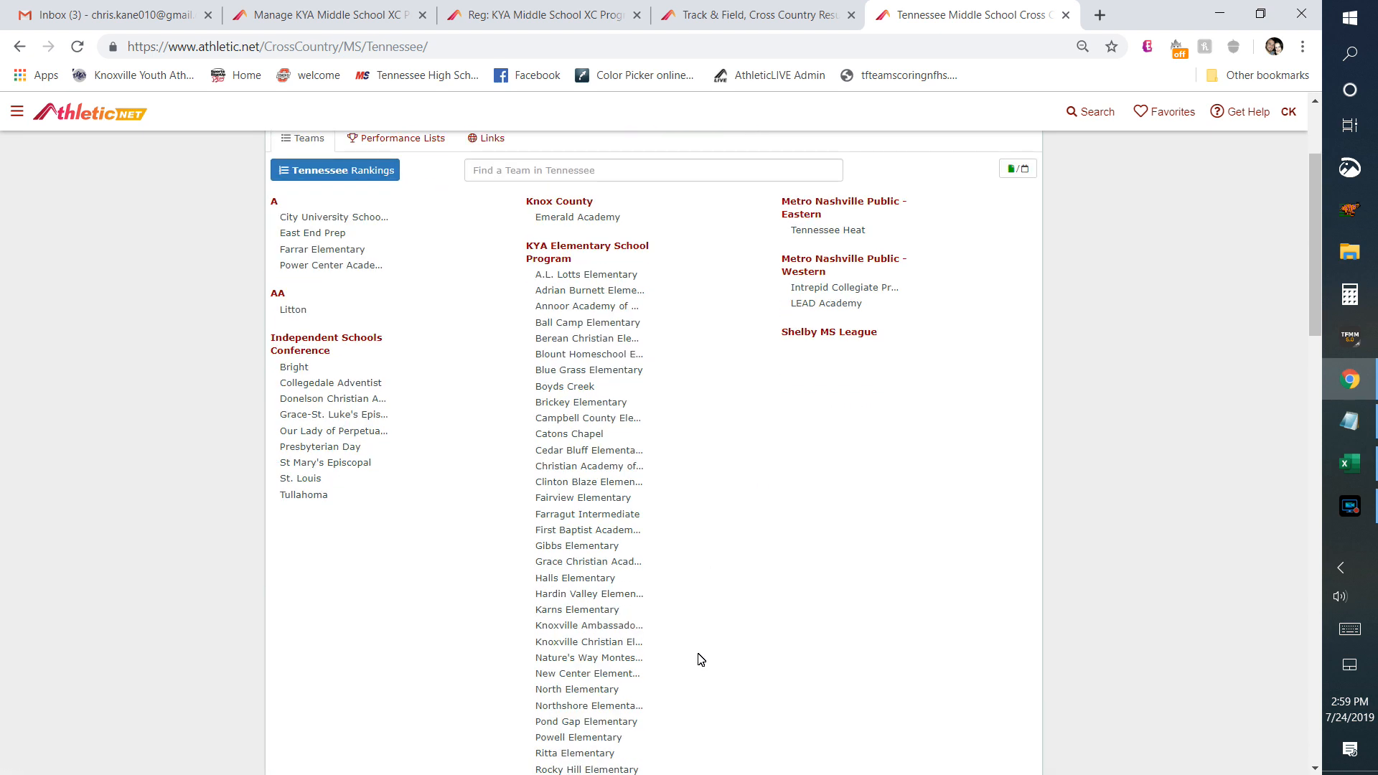
scroll(700, 659, down, 7)
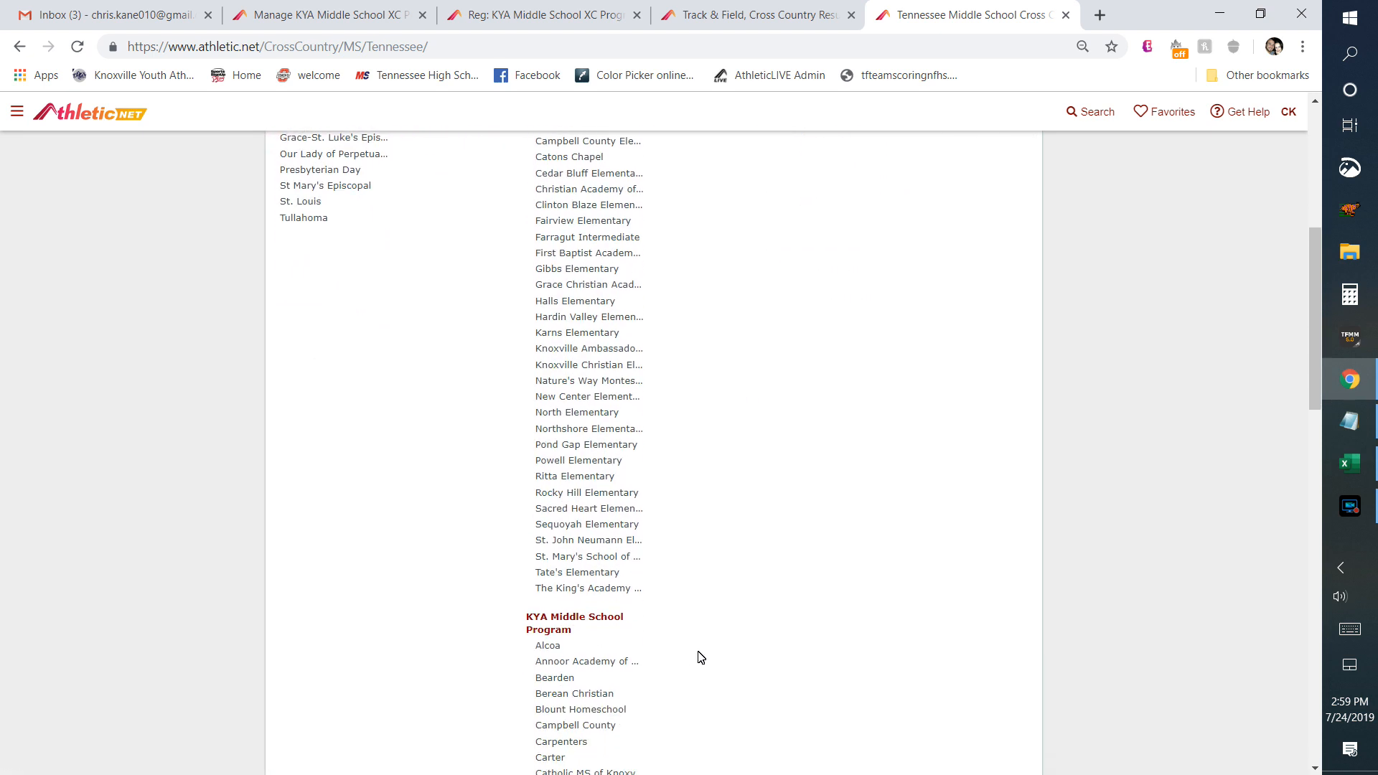
scroll(700, 650, down, 10)
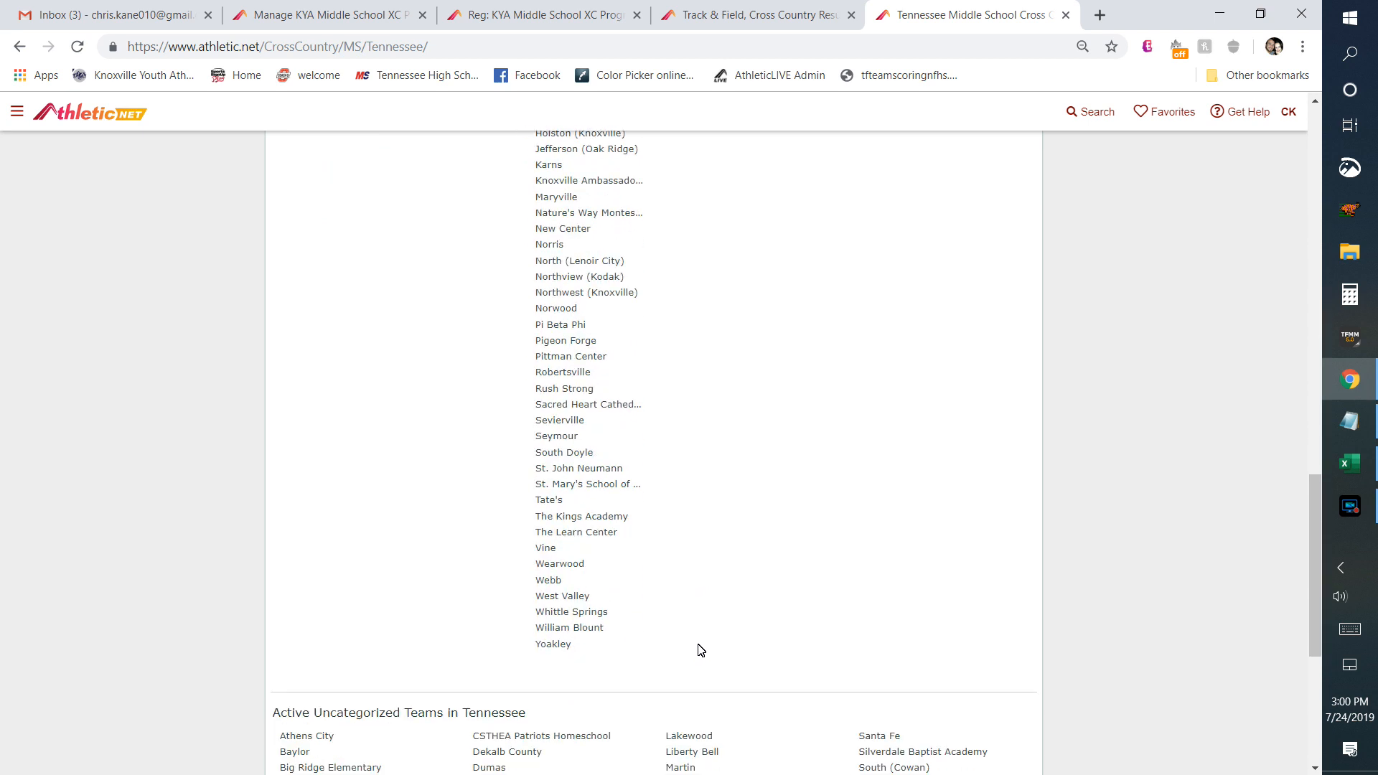
scroll(701, 650, up, 17)
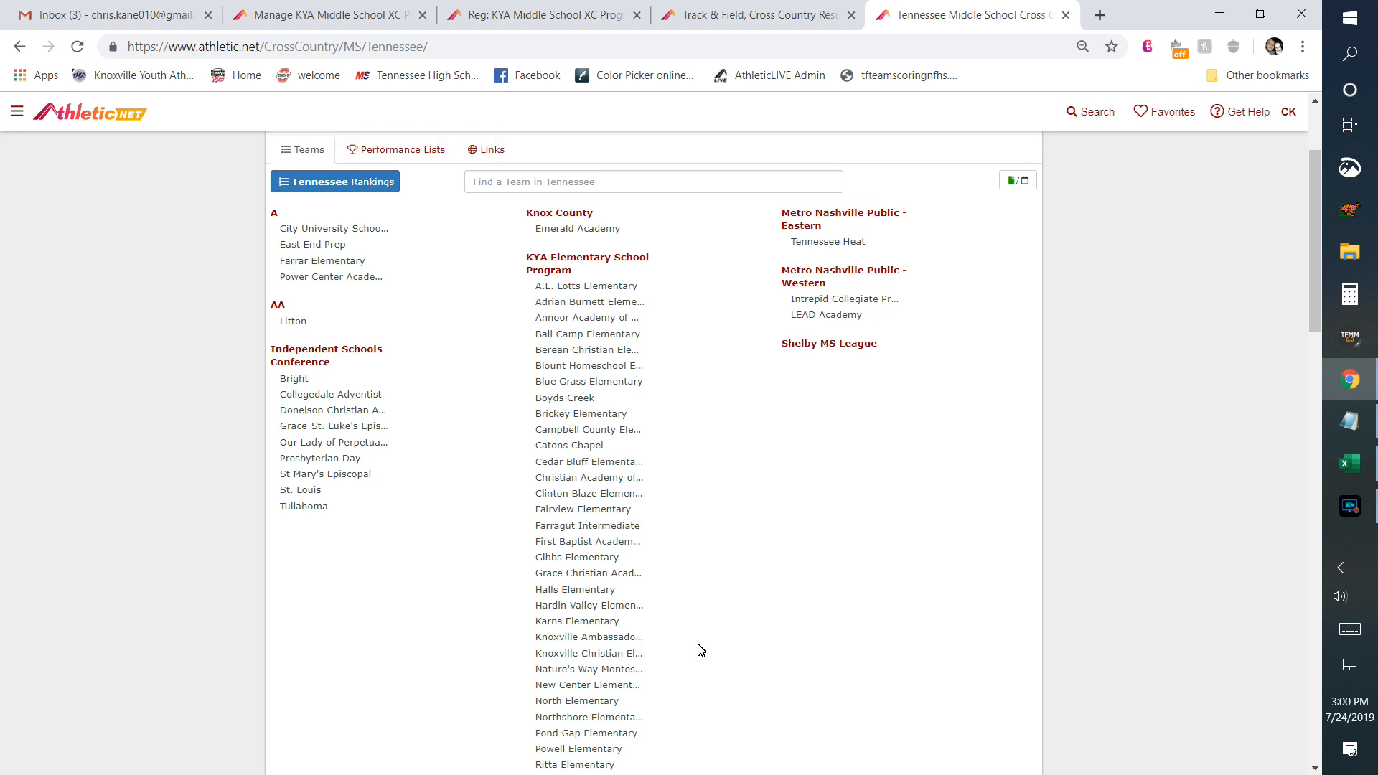
scroll(700, 650, up, 2)
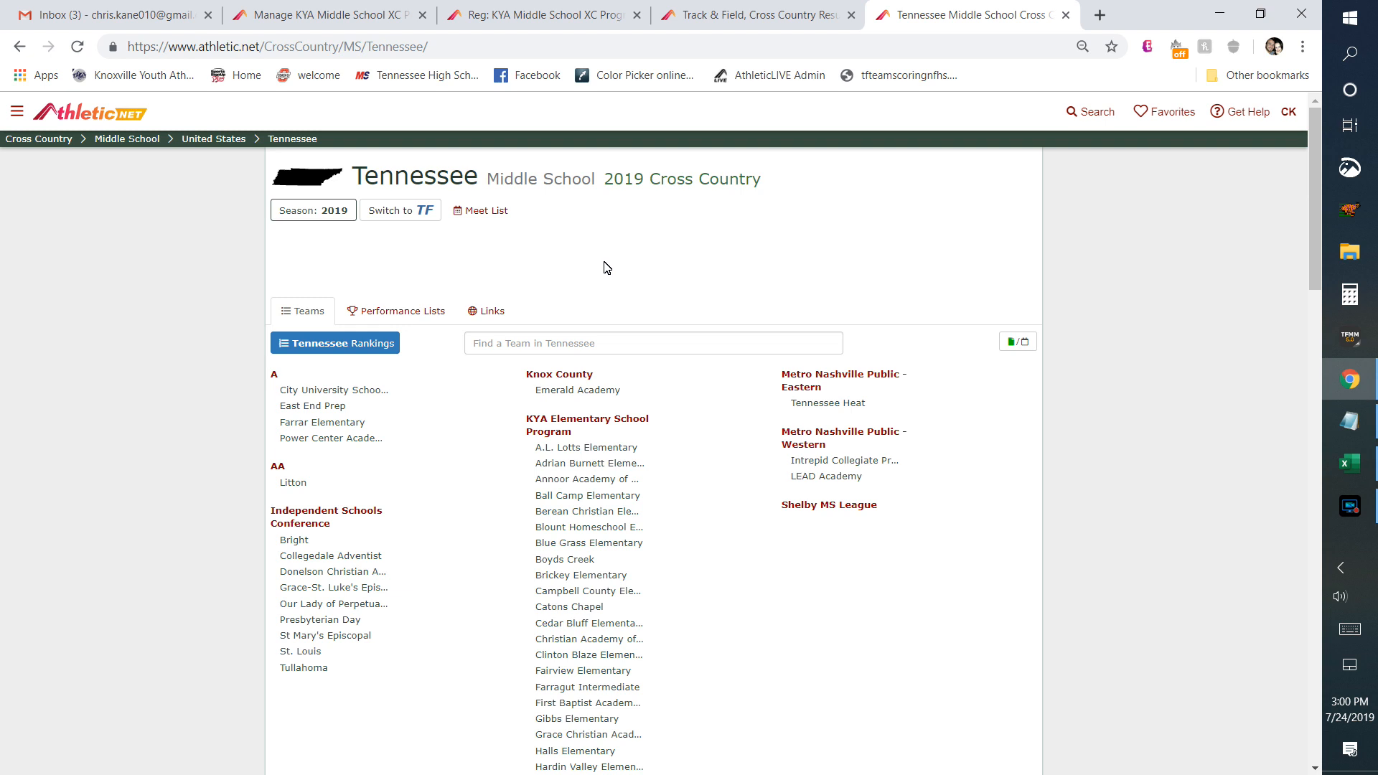
click(1360, 506)
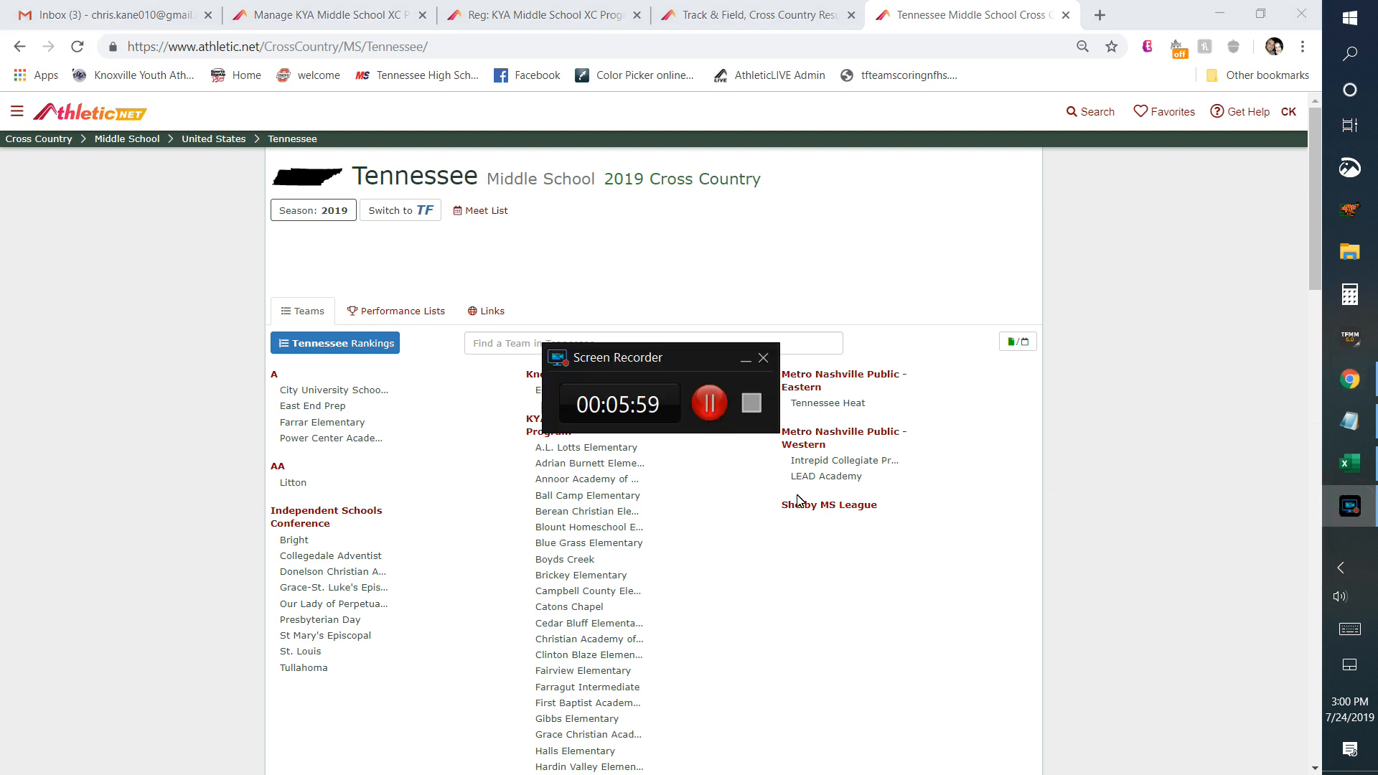